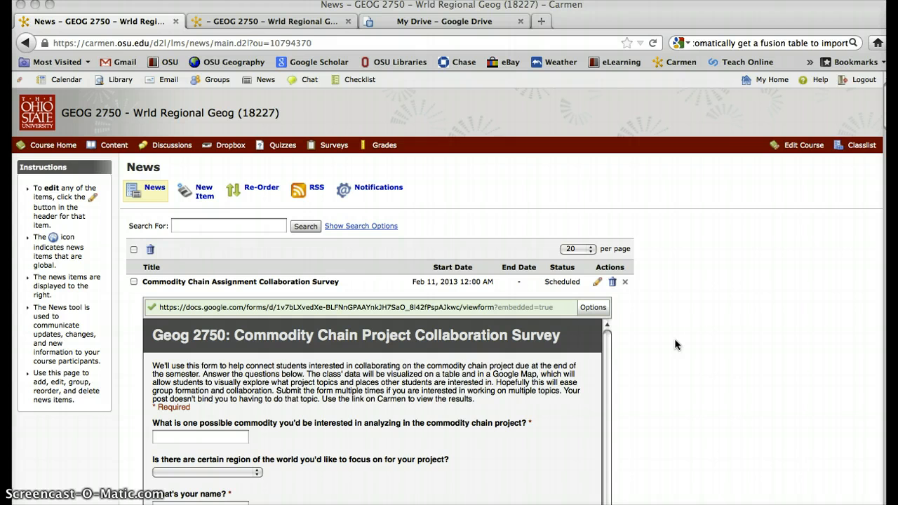
- Enter "iphones" as the possible commodity in the Commodity Chain Project Collaboration Survey embedded in the course news
scroll(675, 344, down, 2)
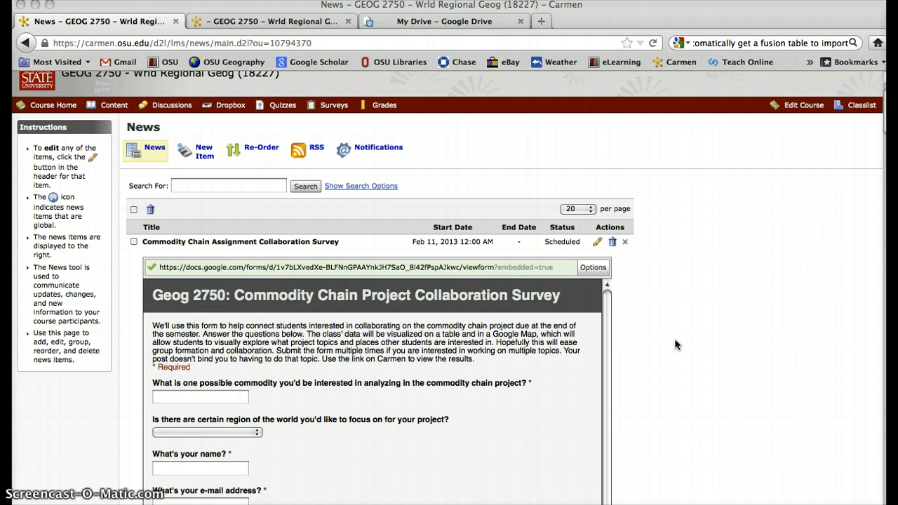
drag(670, 331, 693, 289)
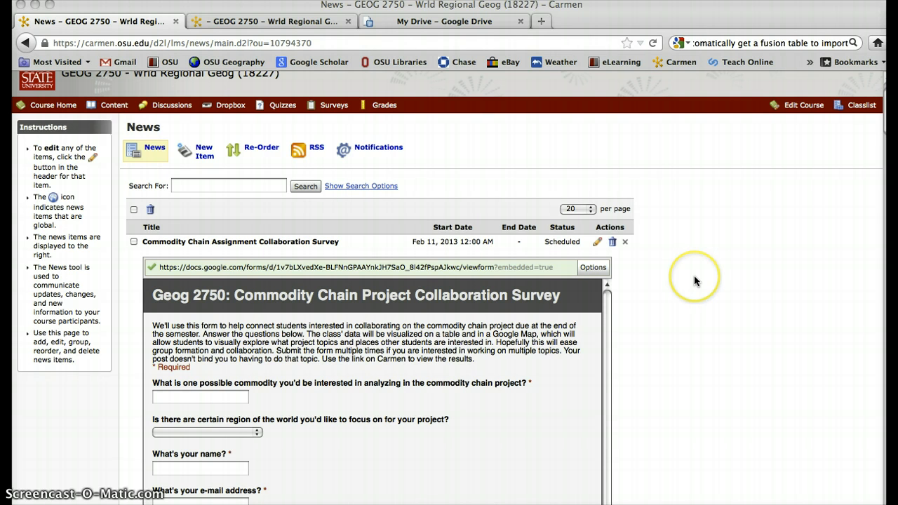
scroll(693, 278, down, 2)
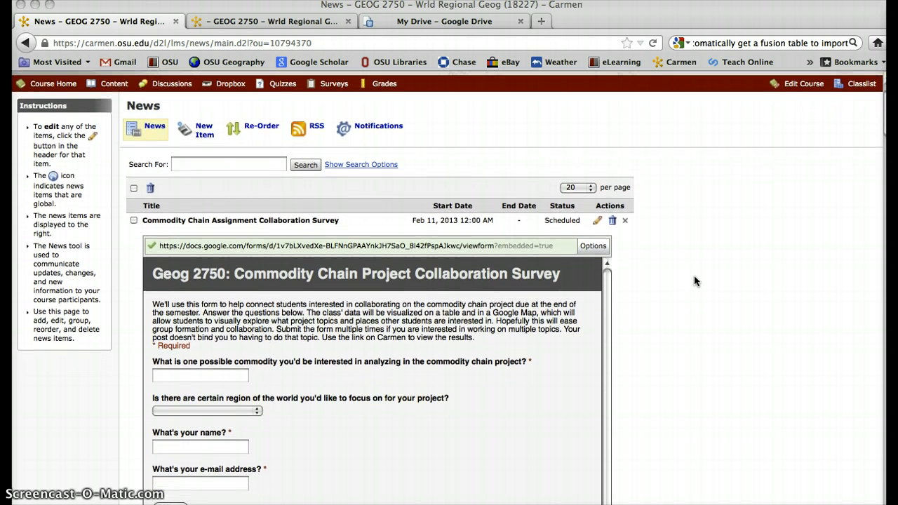
scroll(694, 281, down, 2)
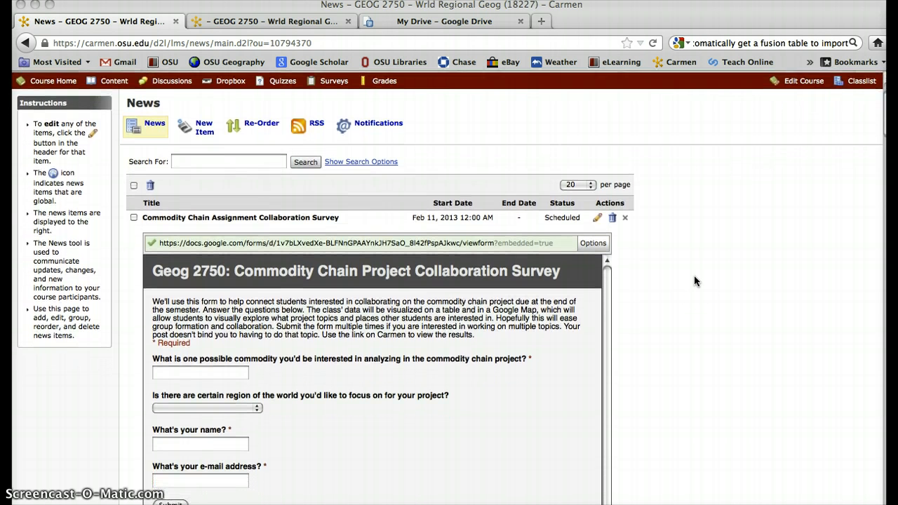
scroll(694, 281, down, 5)
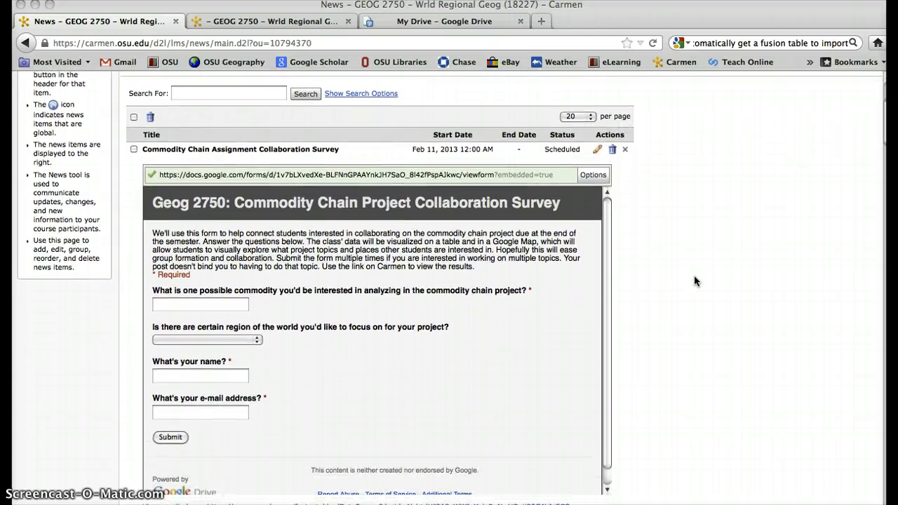
scroll(694, 281, down, 1)
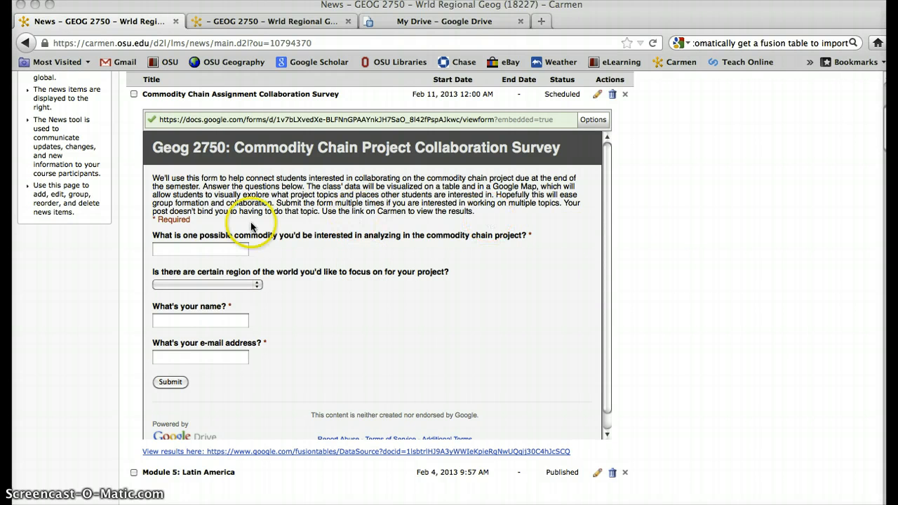
click(212, 251)
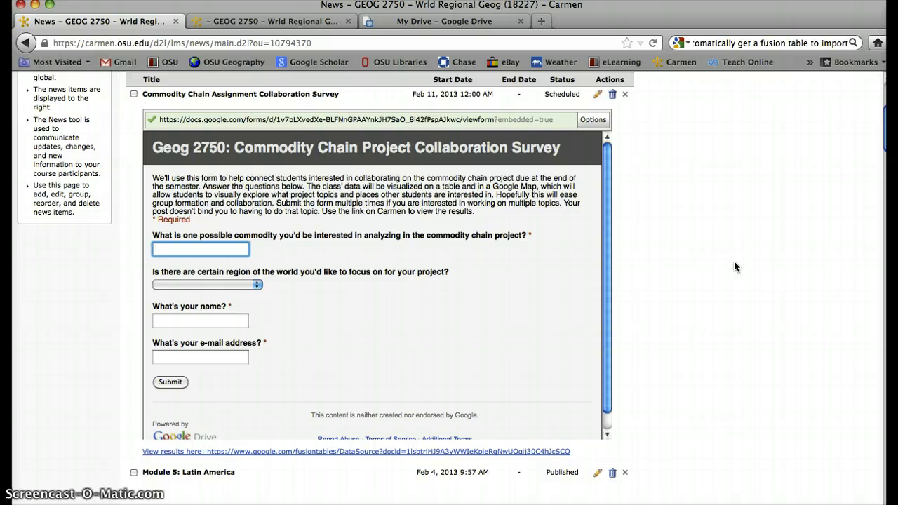
text(i)
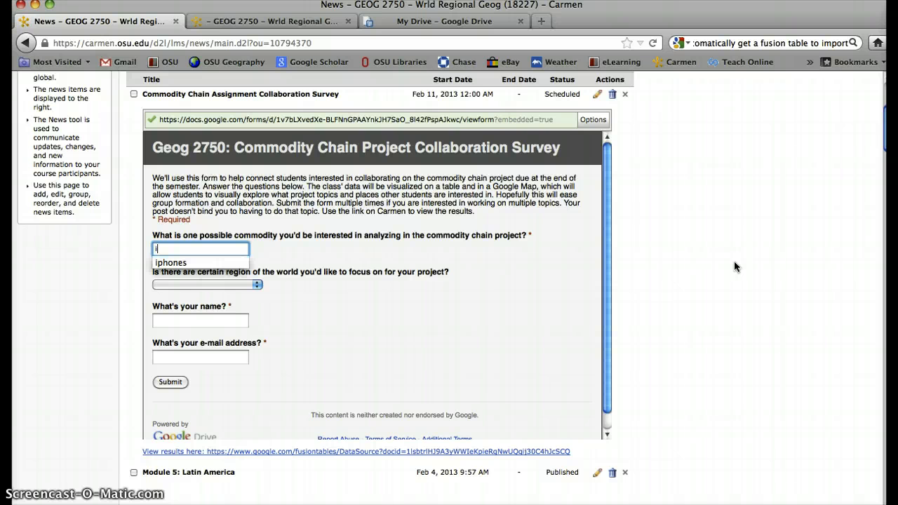
text(phones)
key(Tab)
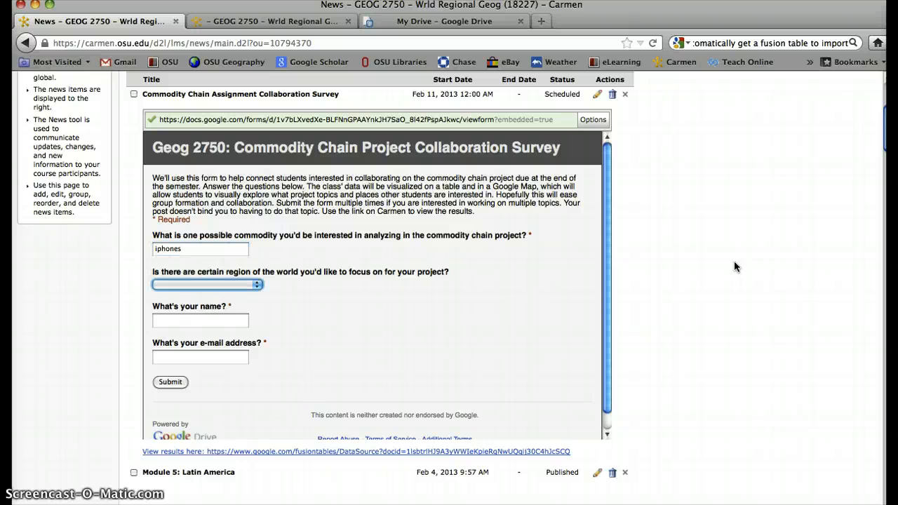
- Choose East Asia as the world region to focus on in the survey
click(756, 265)
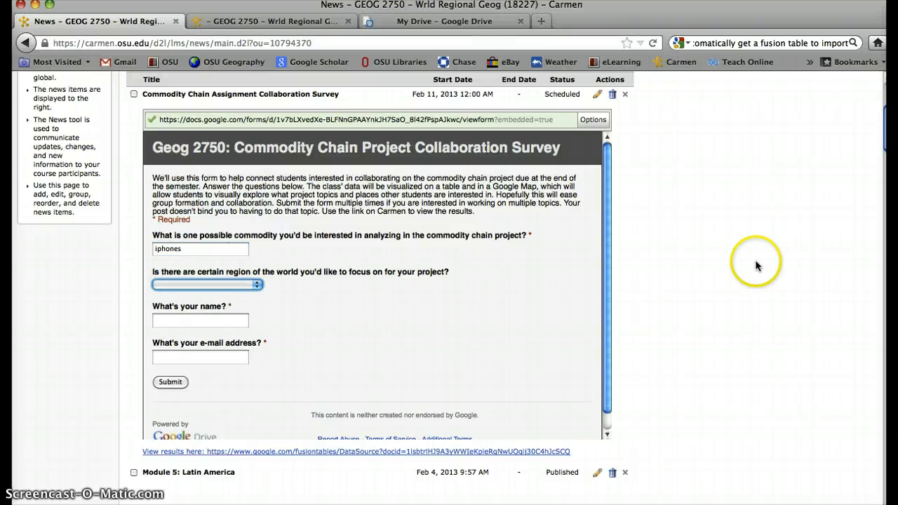
click(257, 285)
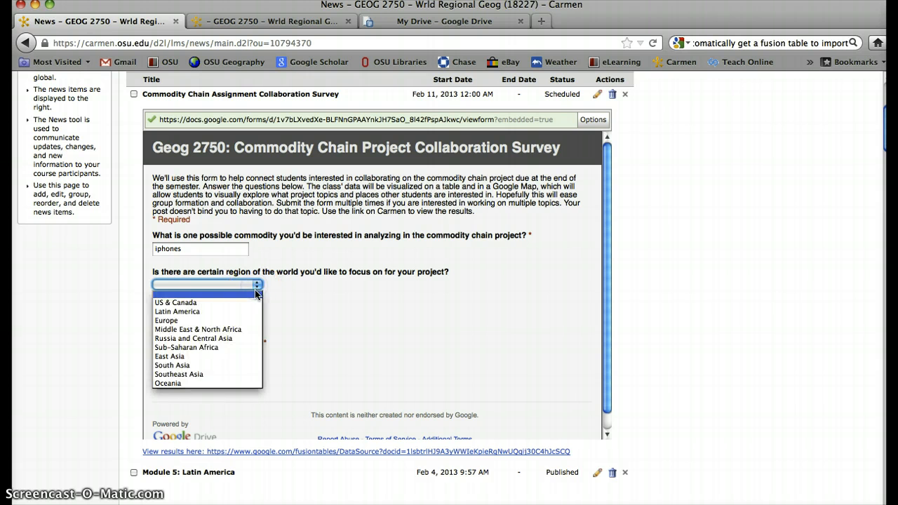
click(251, 356)
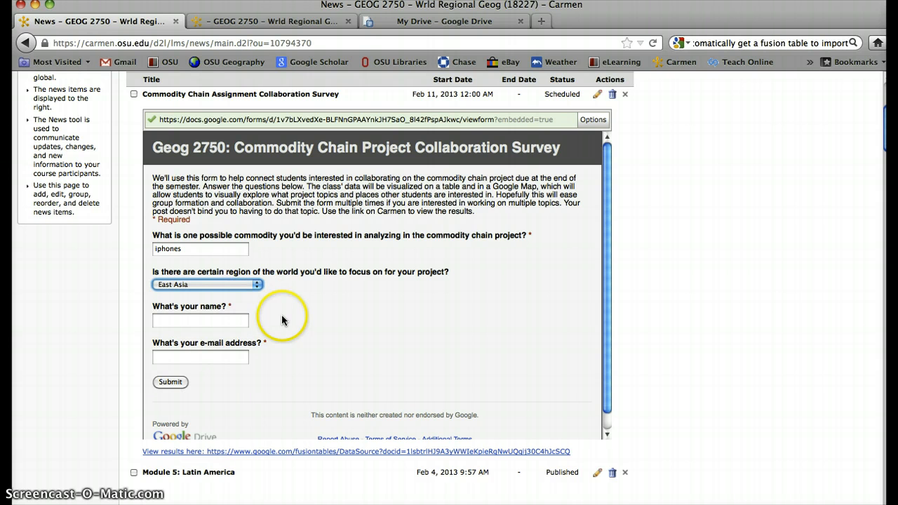
- Fill in the respondent's name and e-mail address in the survey
click(221, 320)
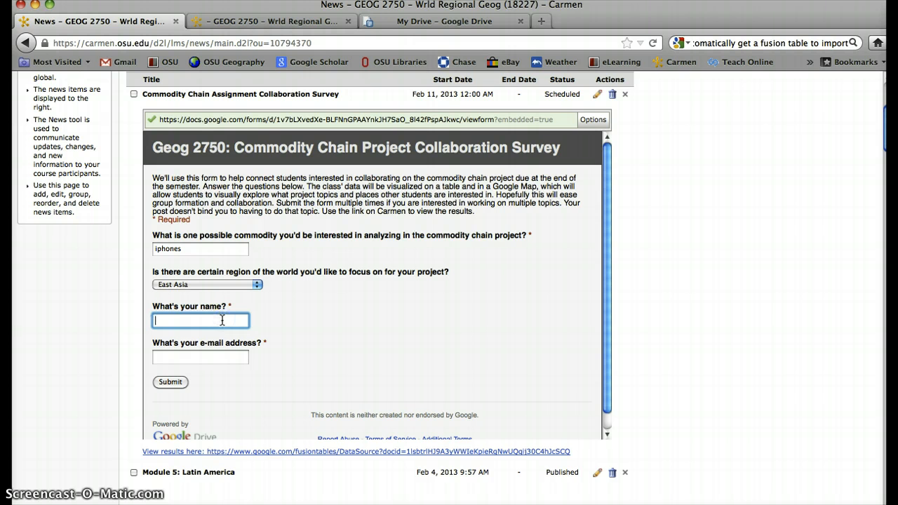
text(Sample Sally)
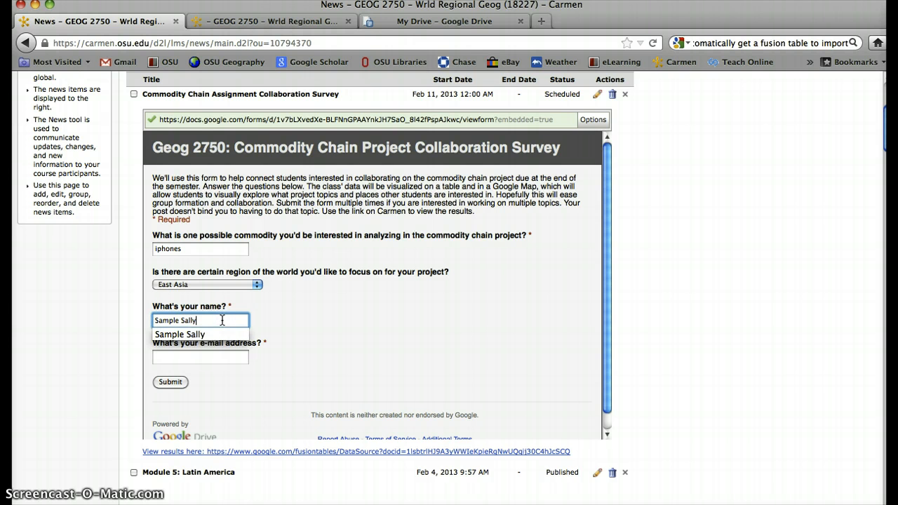
key(Tab)
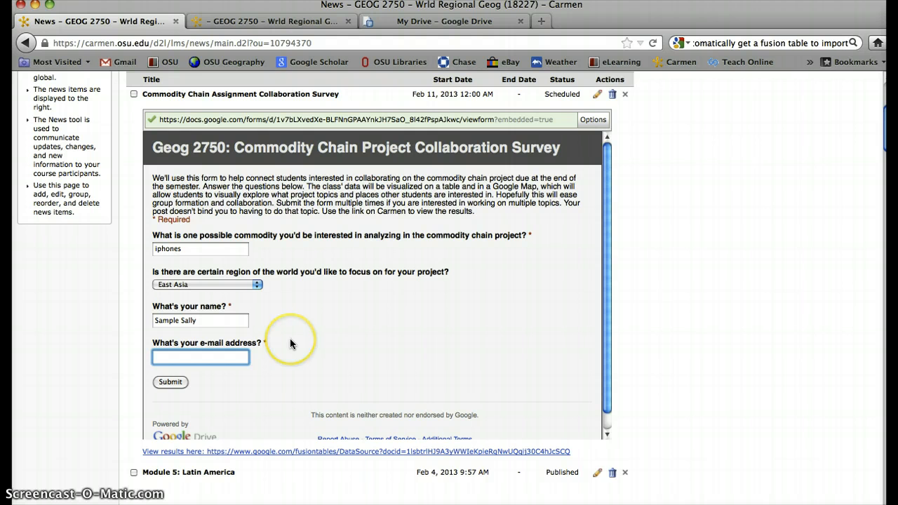
text(2@2.)
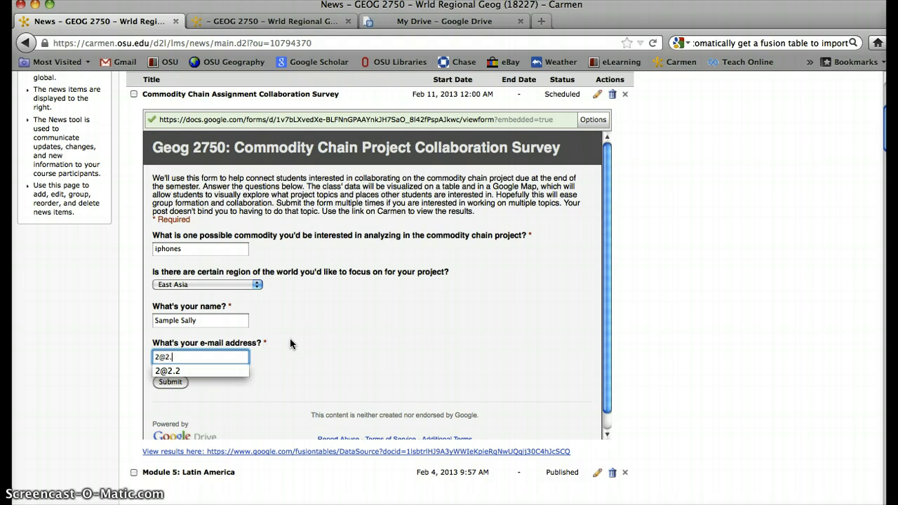
text(2)
- Submit the completed collaboration survey
click(373, 327)
click(171, 381)
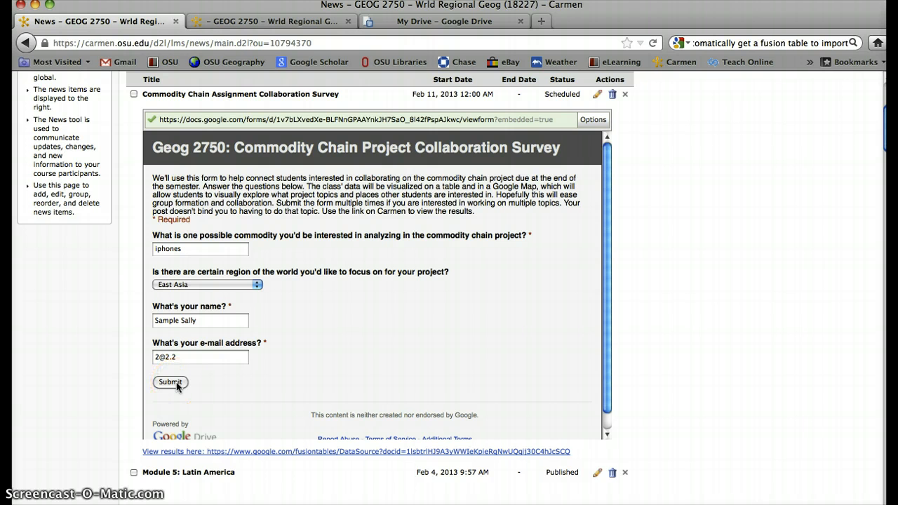
click(172, 383)
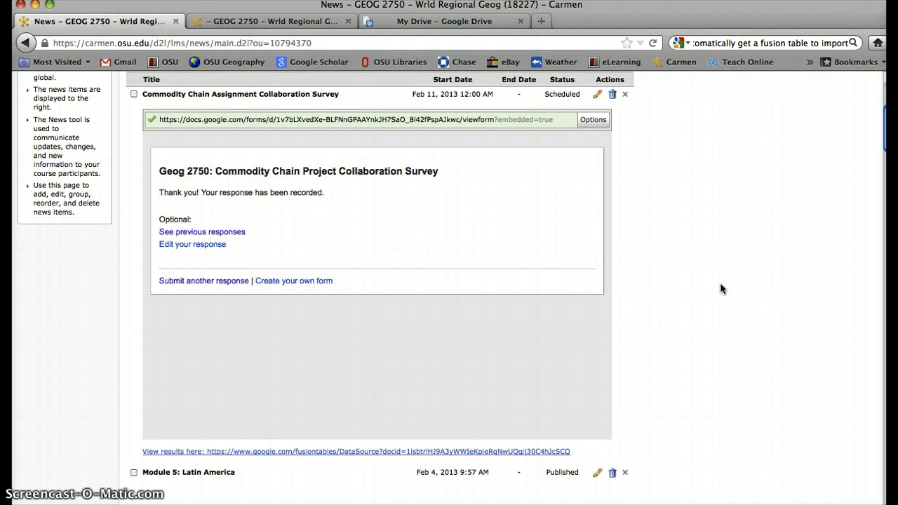
click(691, 279)
- View the summary of previous survey responses and open the complete responses spreadsheet
click(214, 284)
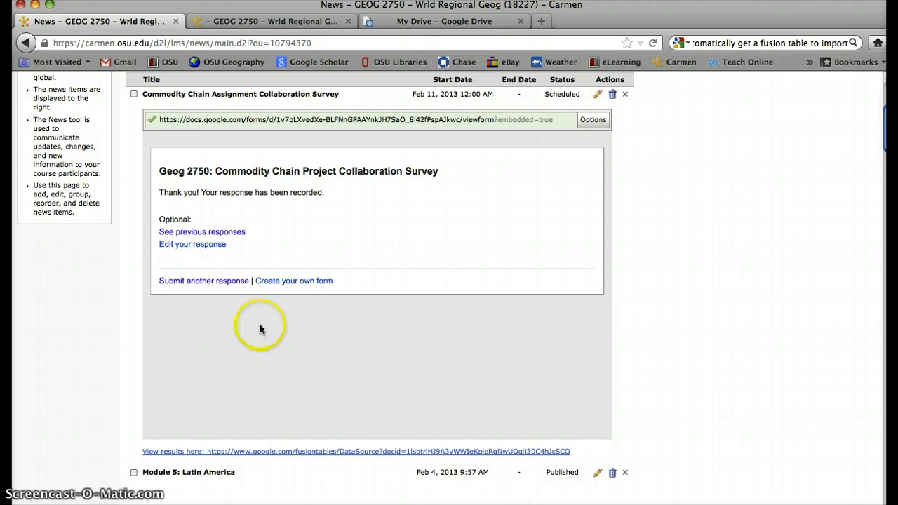
click(225, 233)
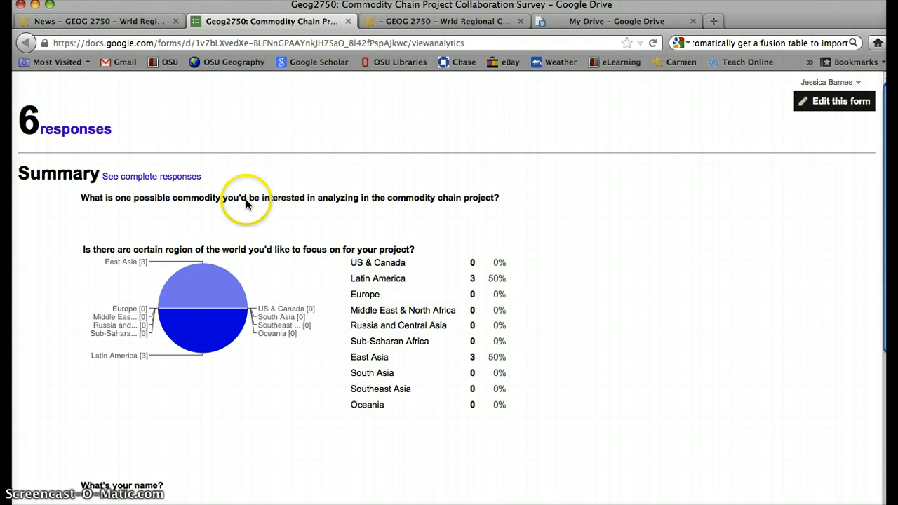
click(174, 184)
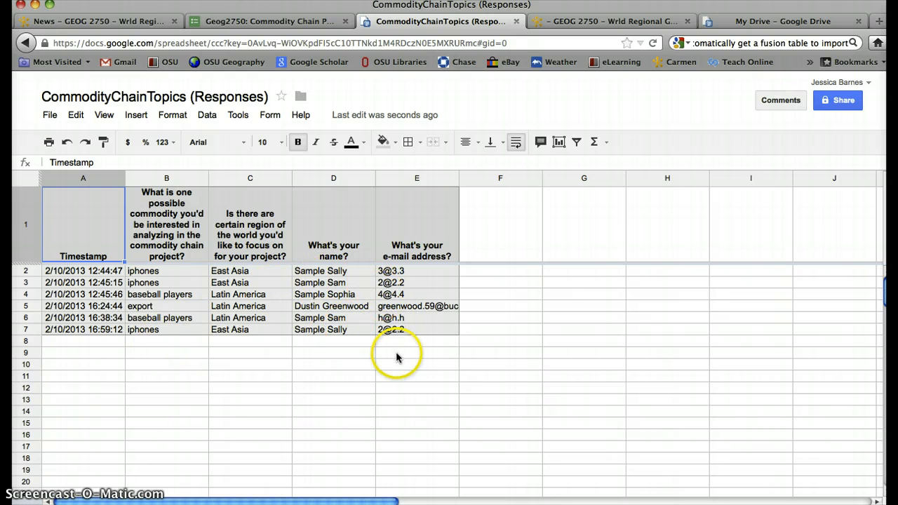
- Return to the course news page and open the linked fusion table of survey results
click(203, 23)
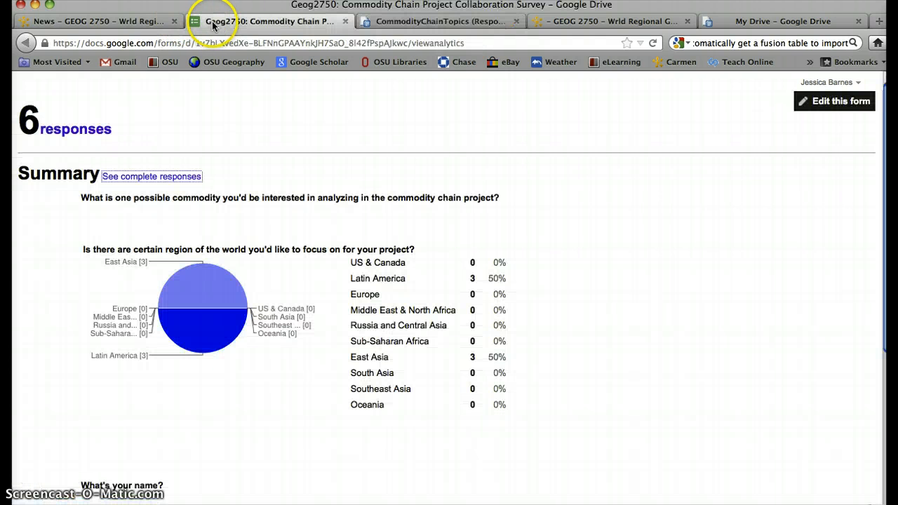
click(138, 23)
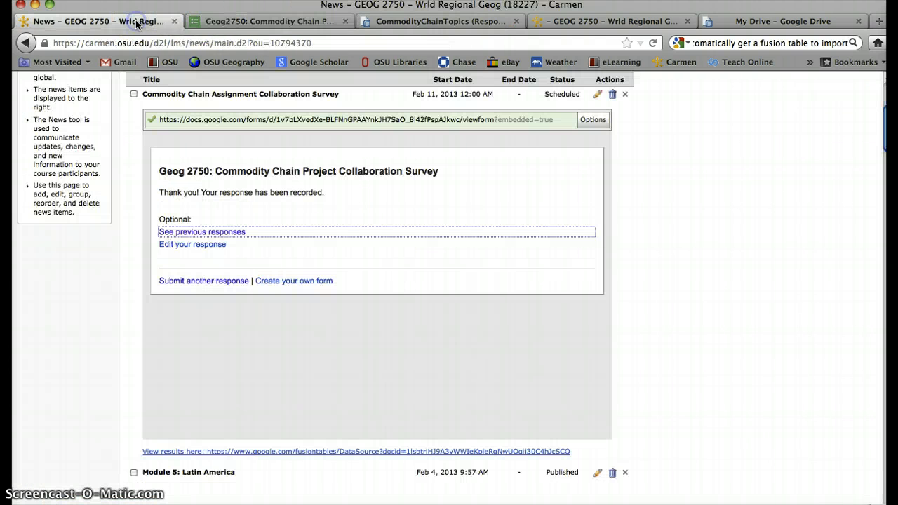
click(259, 453)
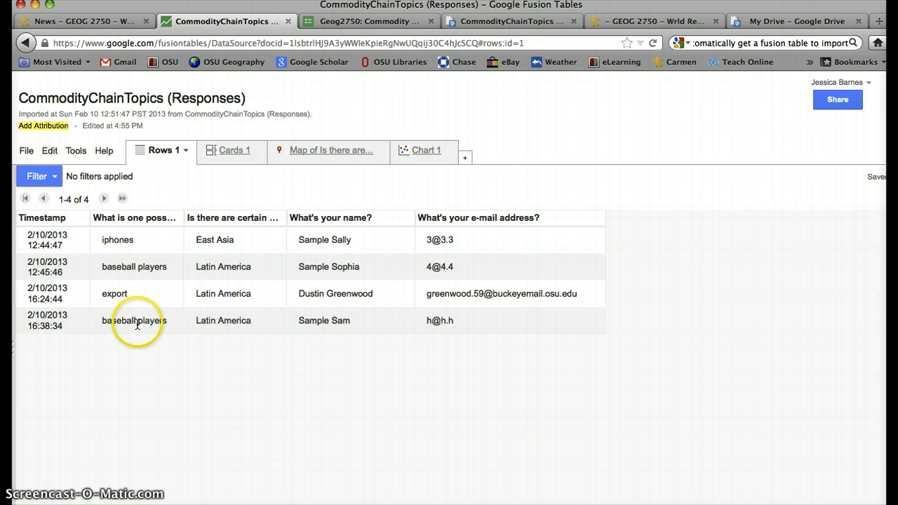
- View the results as cards and on the map, and open the details of the marker in China
click(242, 152)
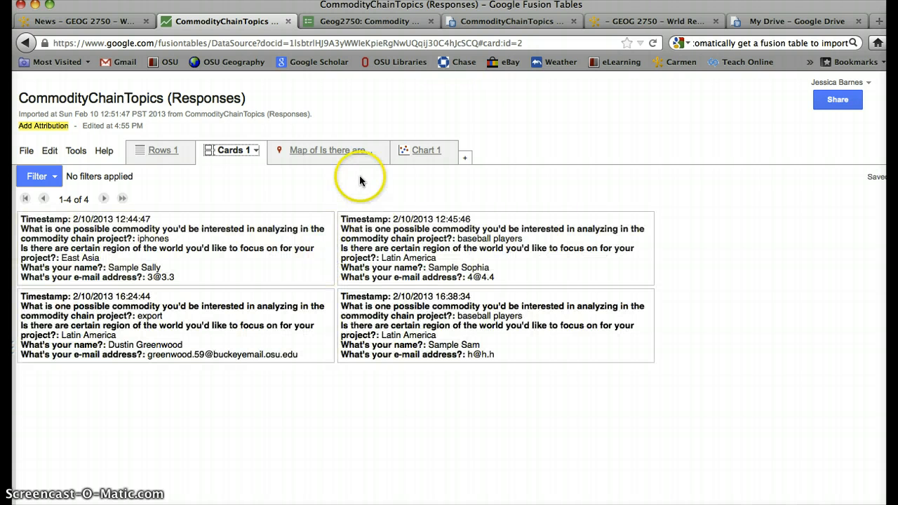
click(344, 153)
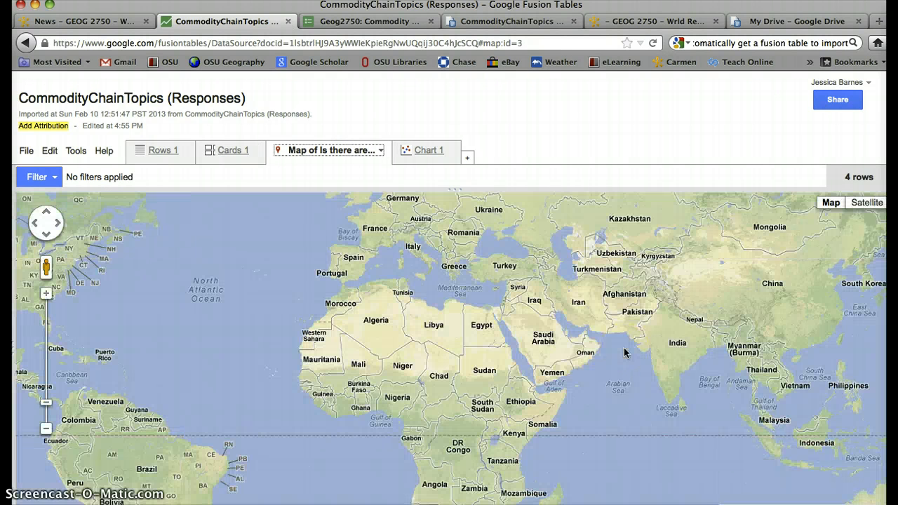
drag(679, 370, 594, 370)
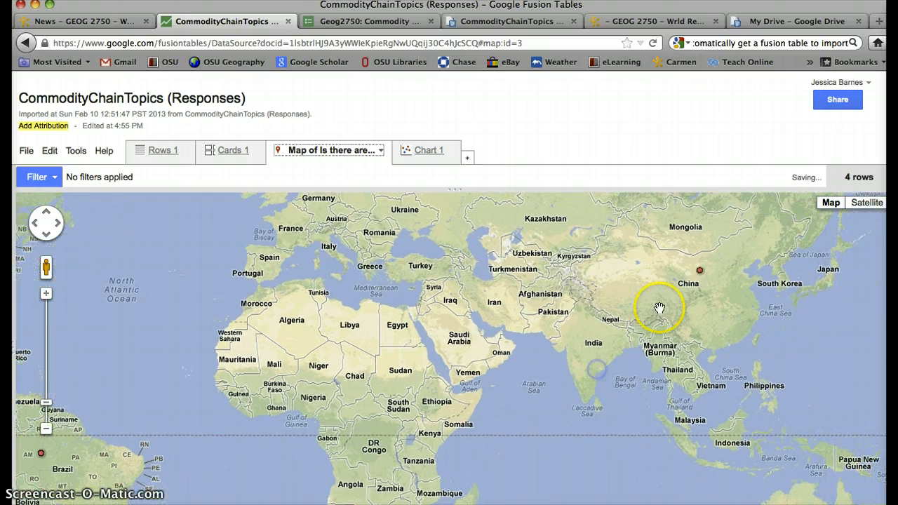
click(700, 272)
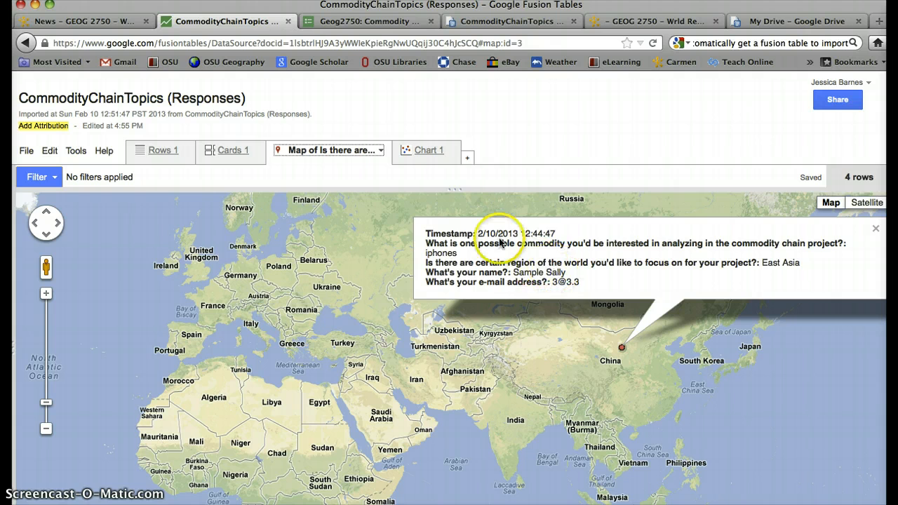
- Open the network graph of the results, enlarge it, and examine the nodes linked to baseball players
click(428, 153)
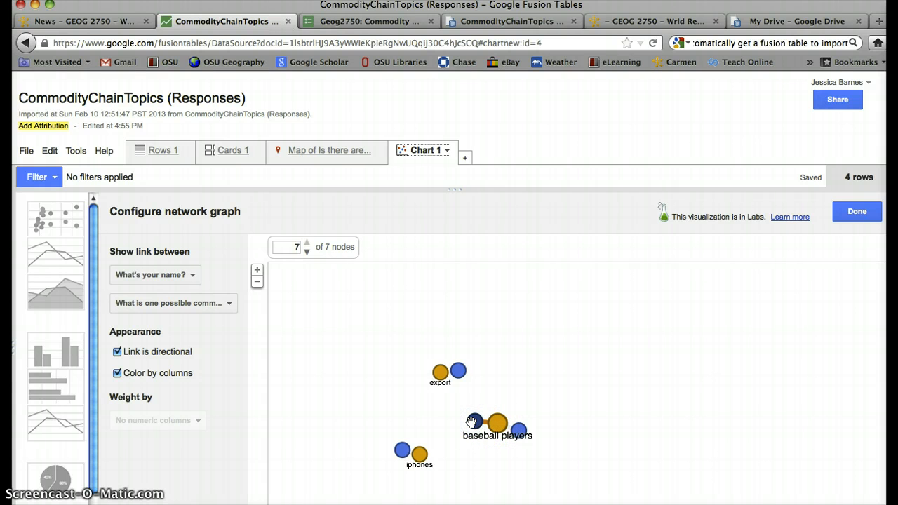
click(257, 270)
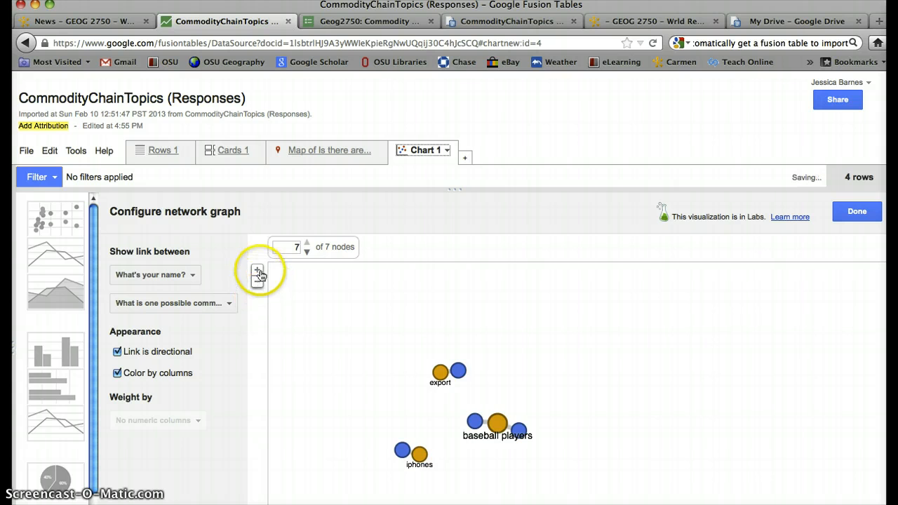
click(404, 439)
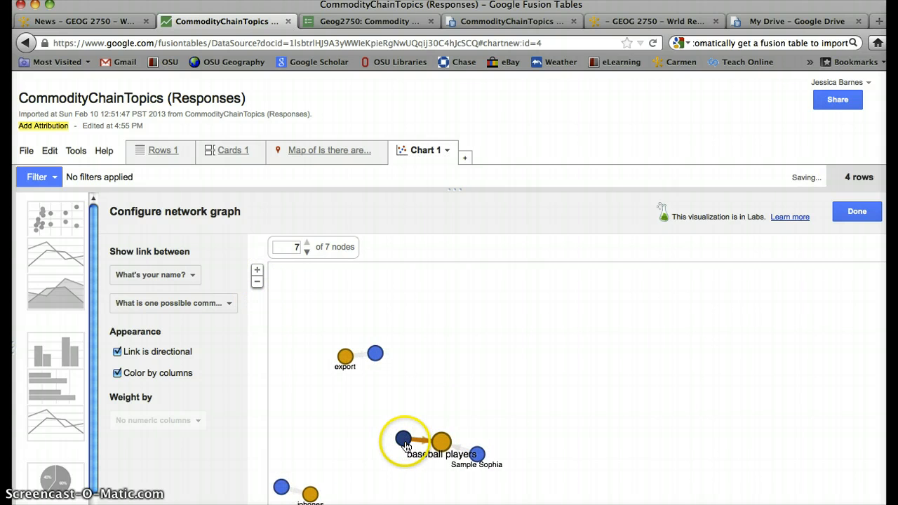
click(477, 454)
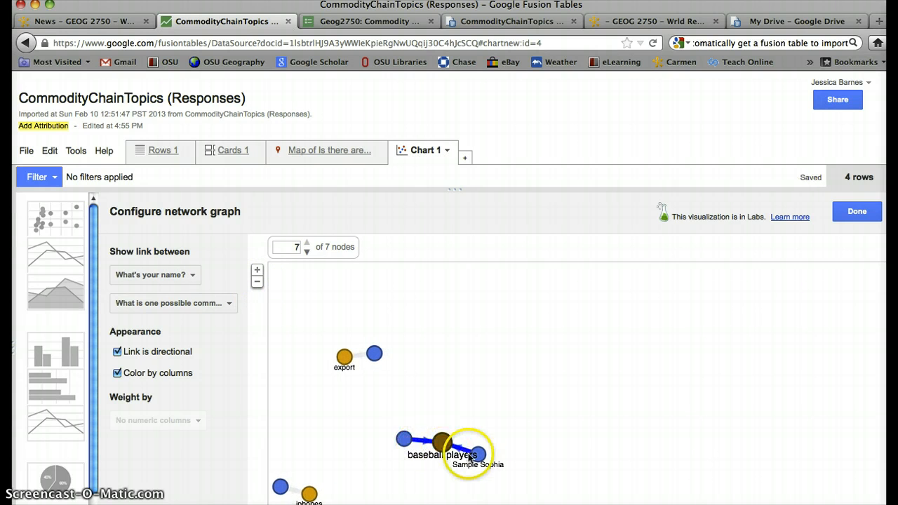
click(442, 307)
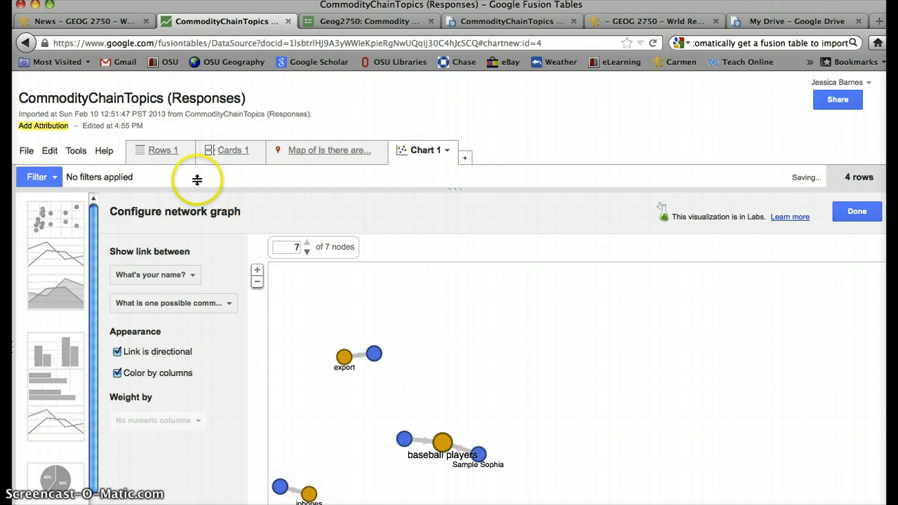
click(161, 153)
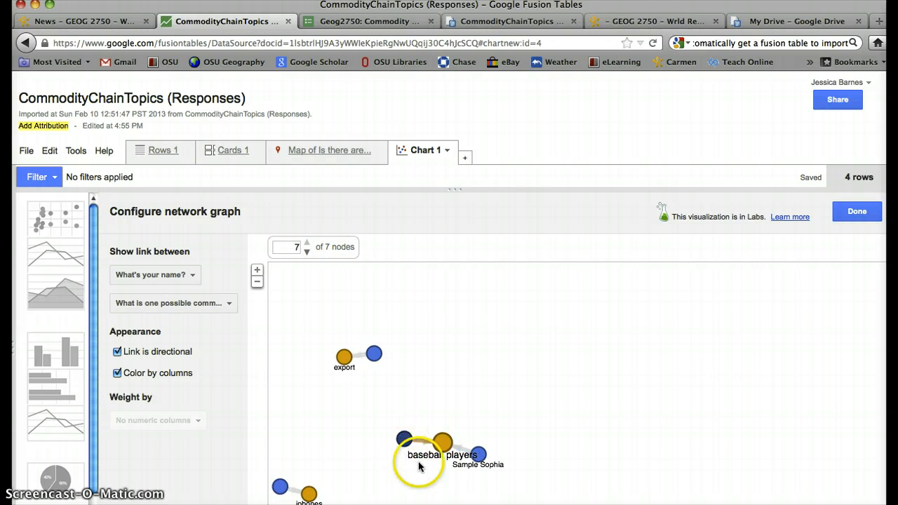
drag(419, 466, 469, 483)
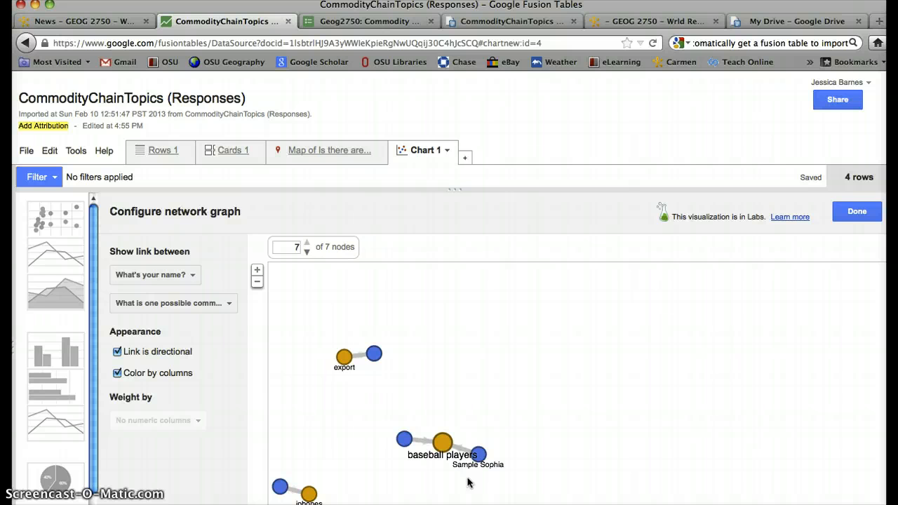
- Rearrange the network graph and examine the nodes linked to the baseball players topic
click(482, 408)
click(423, 474)
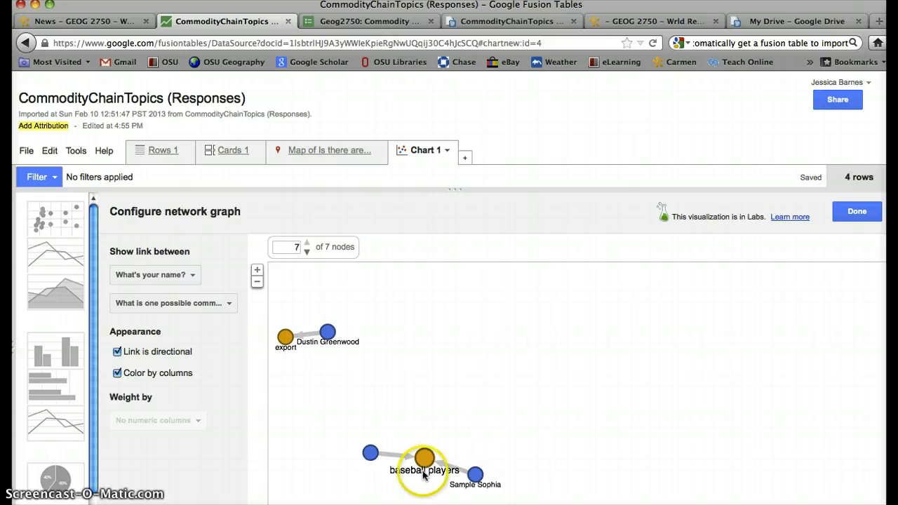
click(331, 455)
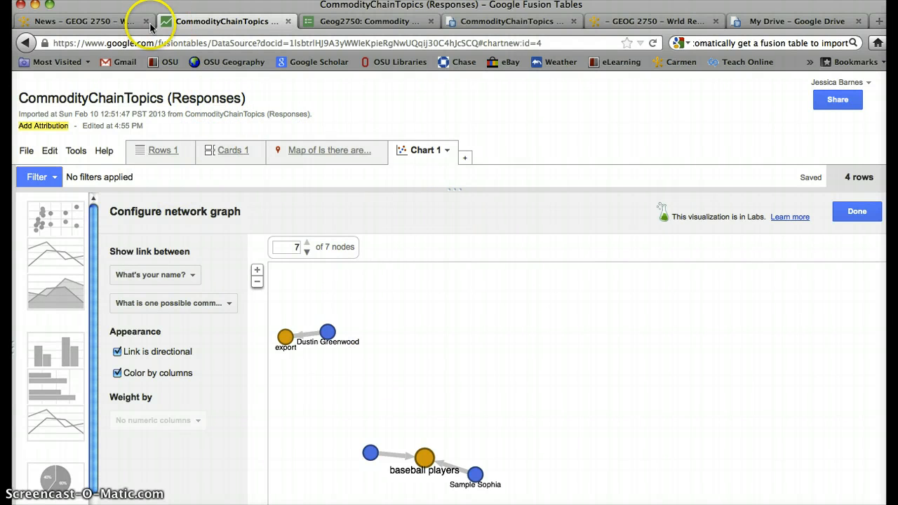
- Return to the GEOG 2750 course site and open its list of course content
click(93, 23)
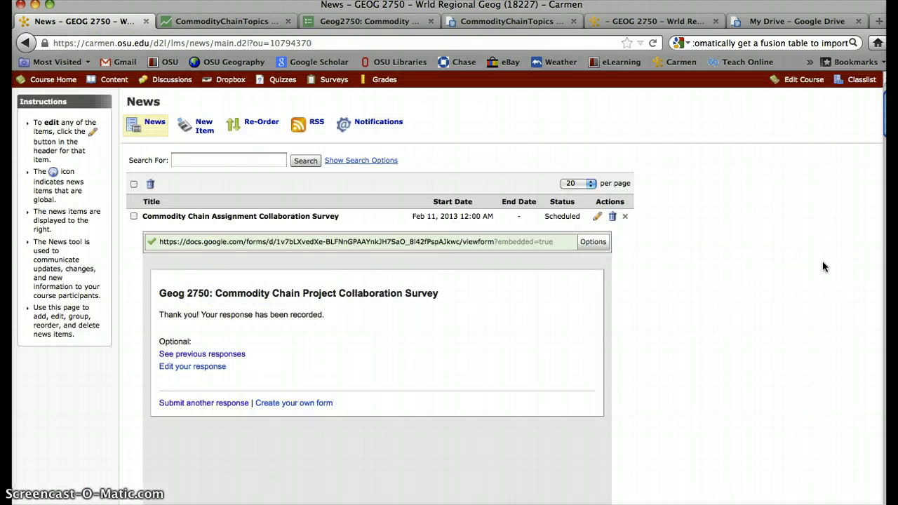
scroll(631, 211, up, 2)
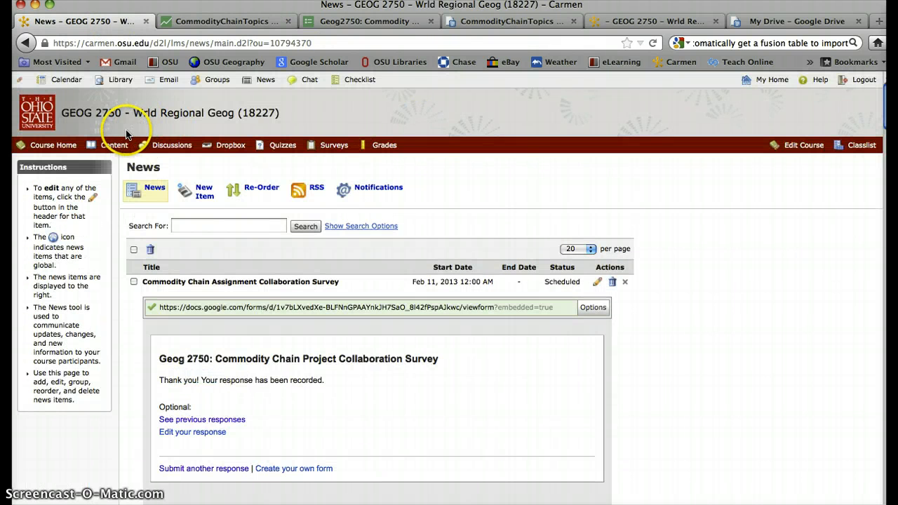
click(114, 146)
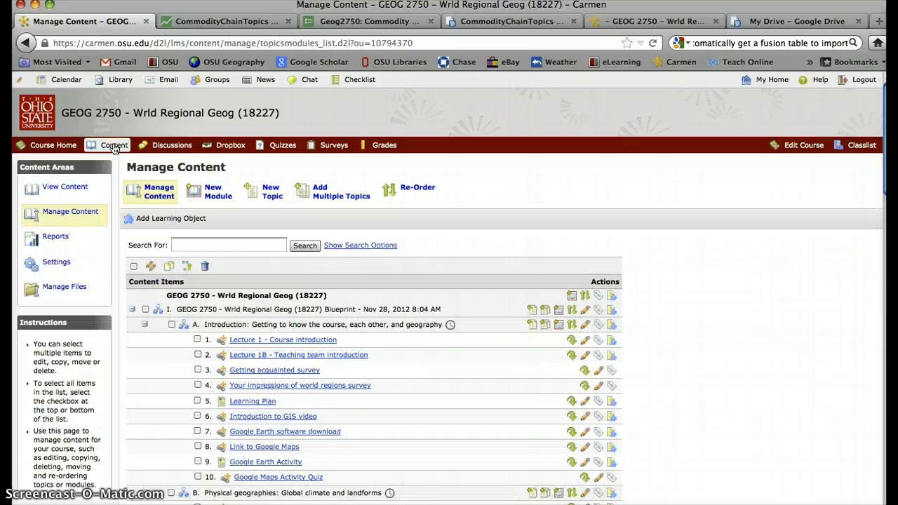
- Find the current events assignment peer review form under Assignments and open the PDF with Adobe Reader
scroll(647, 228, down, 5)
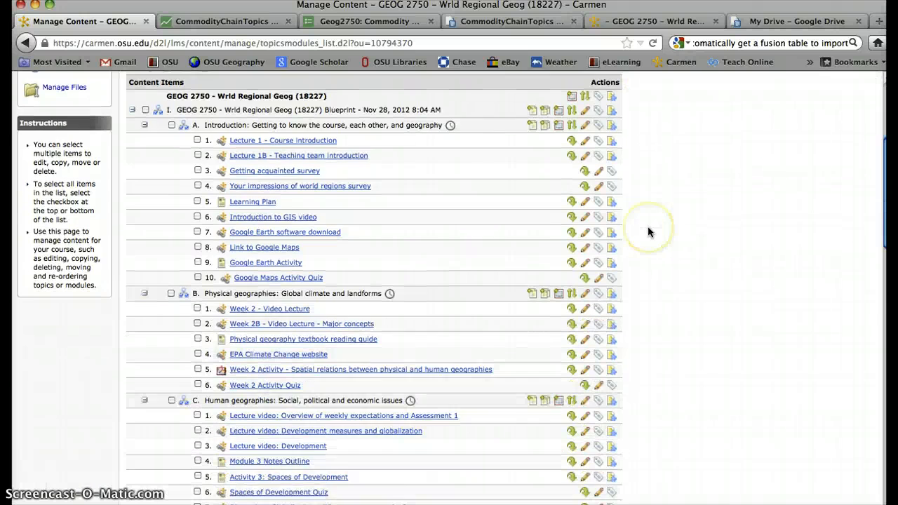
scroll(648, 229, down, 5)
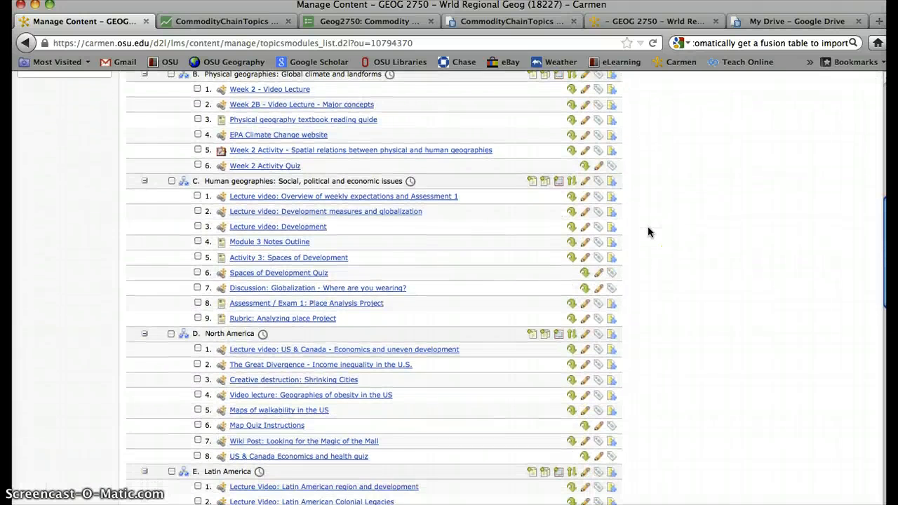
scroll(647, 227, down, 5)
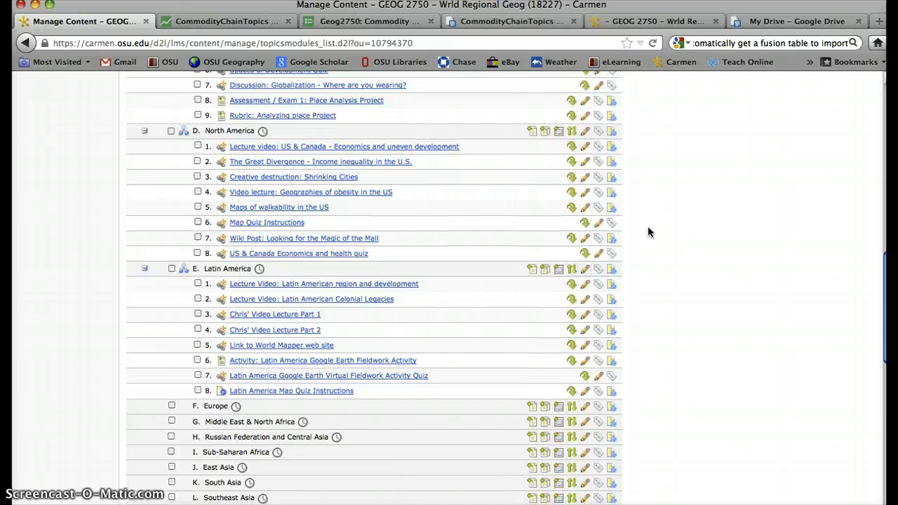
scroll(648, 229, down, 8)
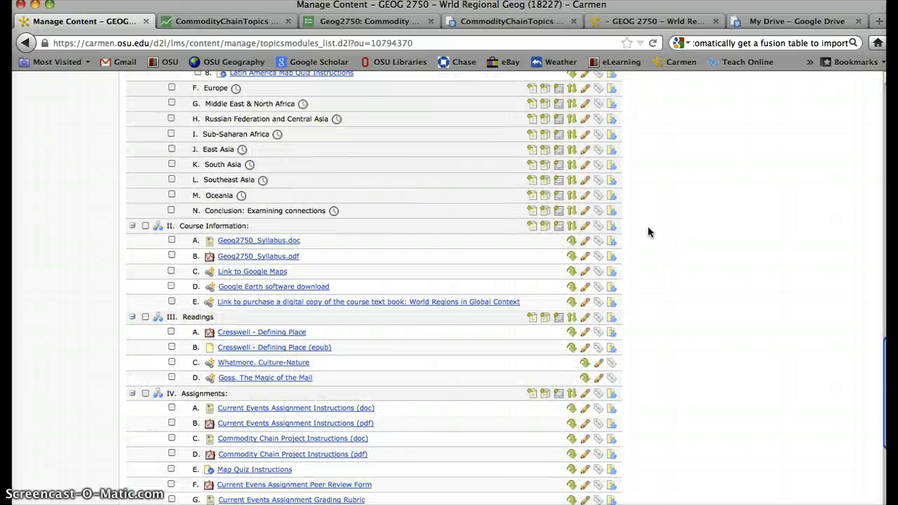
scroll(647, 225, down, 3)
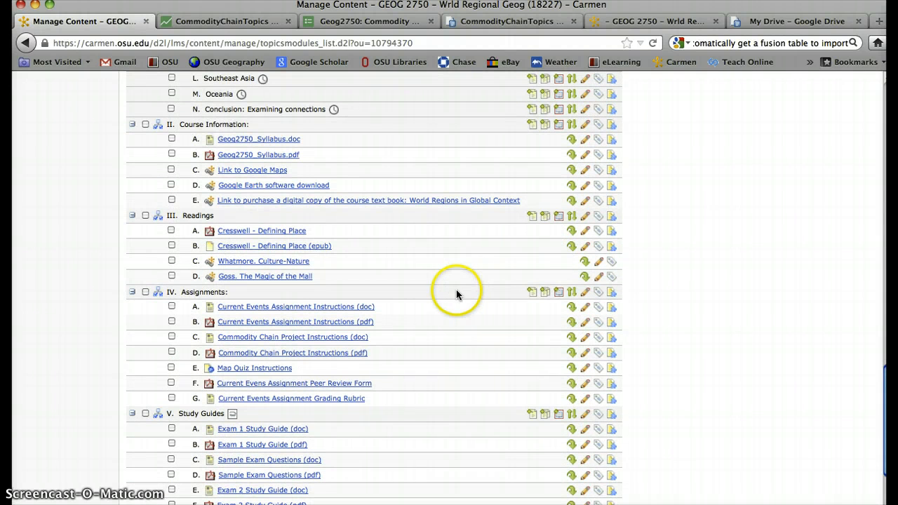
click(346, 386)
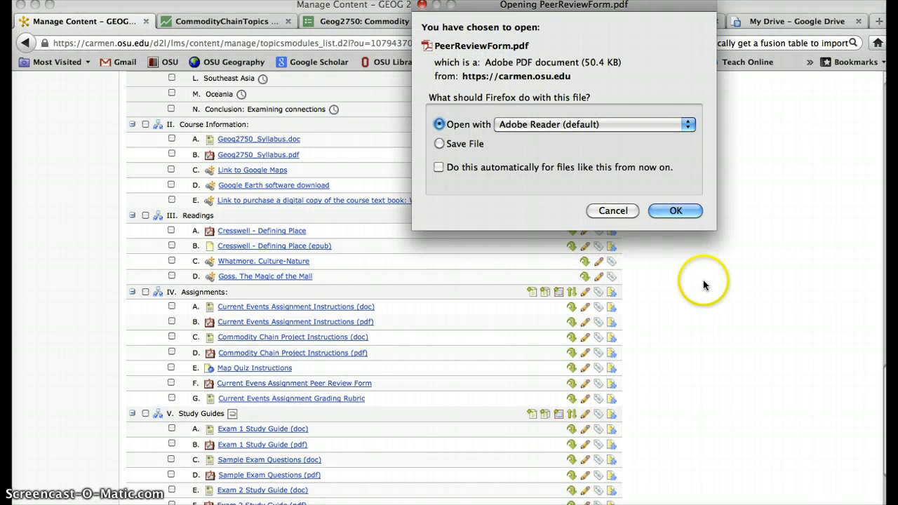
click(684, 210)
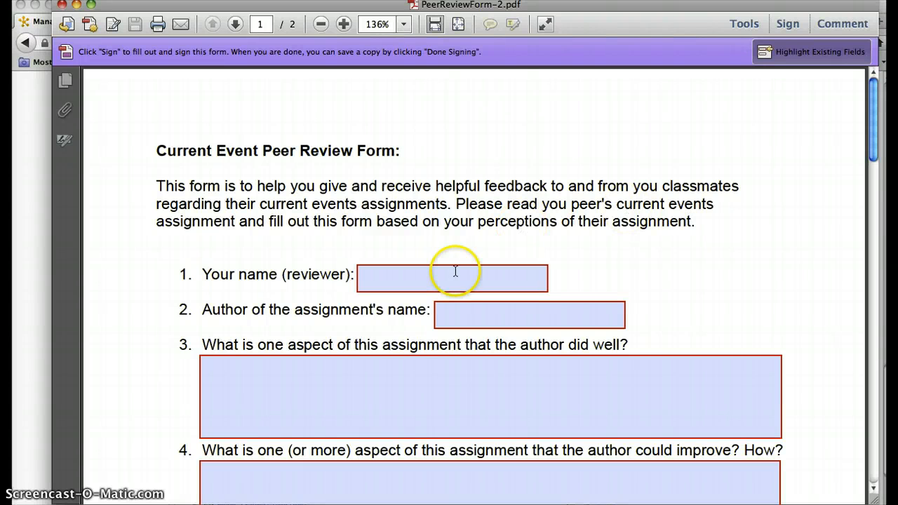
- Look over the form's reviewer and author name fields and its two written feedback questions
scroll(457, 310, down, 1)
scroll(457, 310, down, 3)
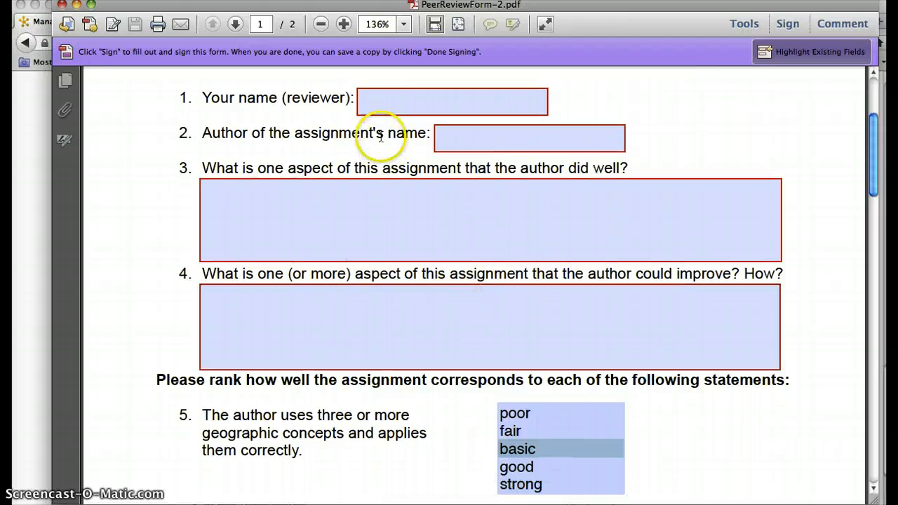
click(391, 106)
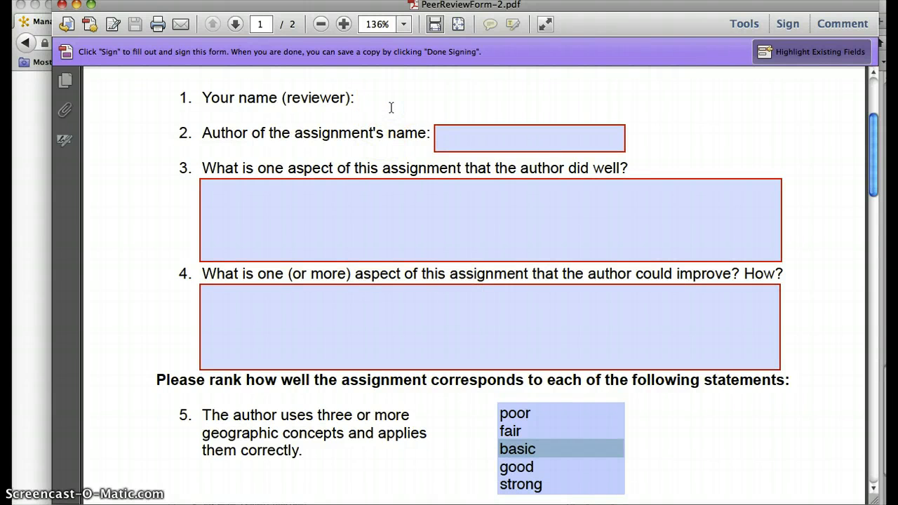
click(450, 142)
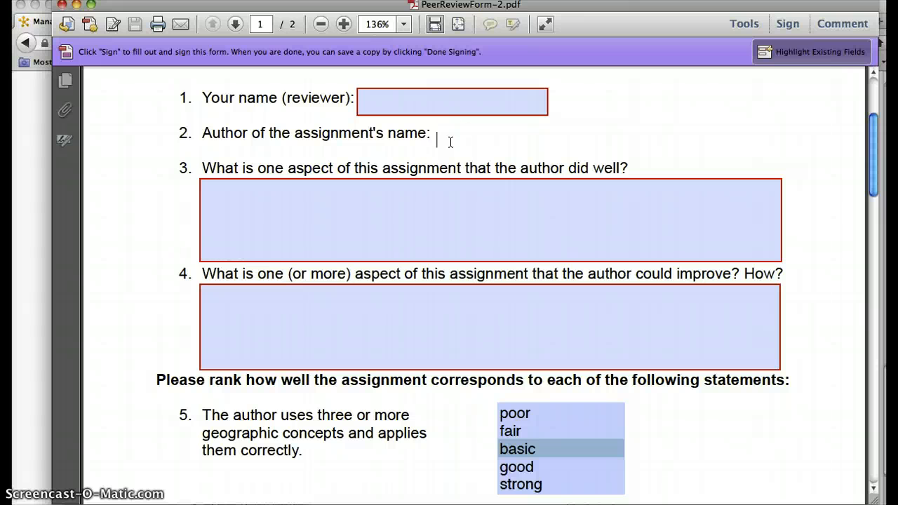
click(443, 227)
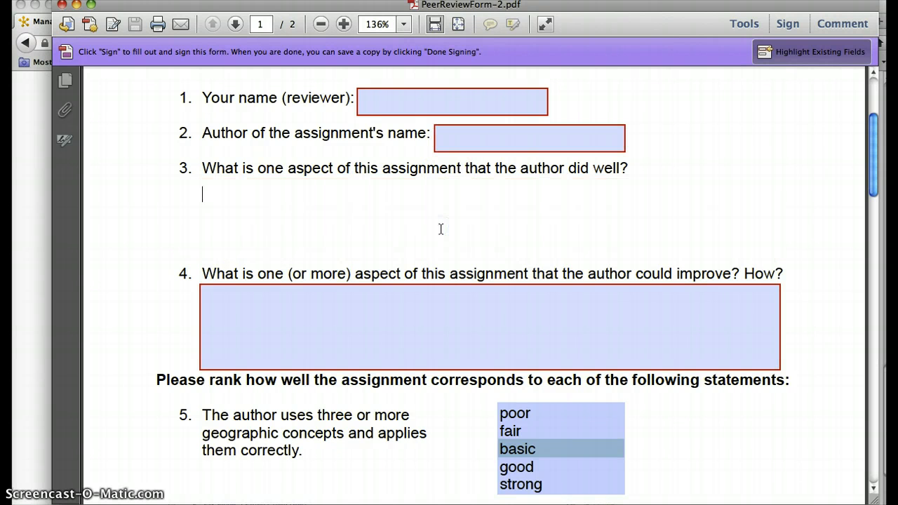
click(453, 333)
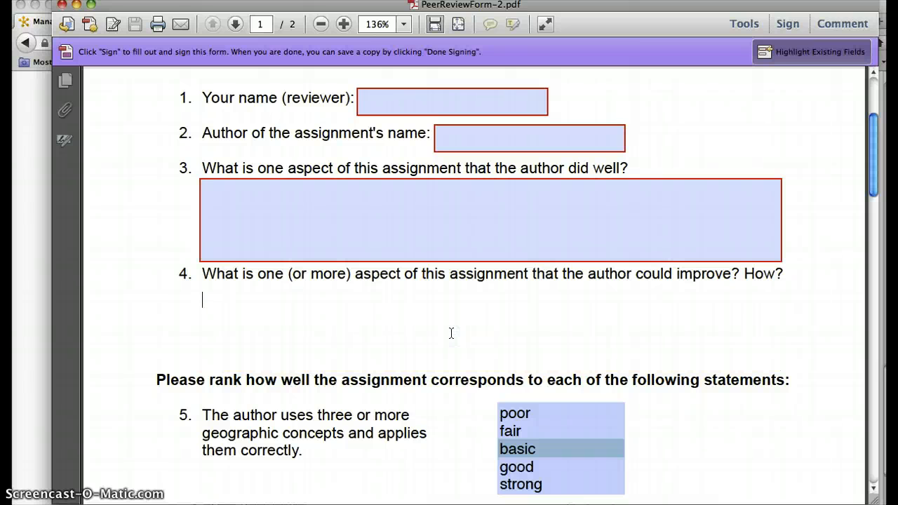
- Rate question 5, on using three or more geographic concepts correctly, as strong
scroll(451, 333, down, 5)
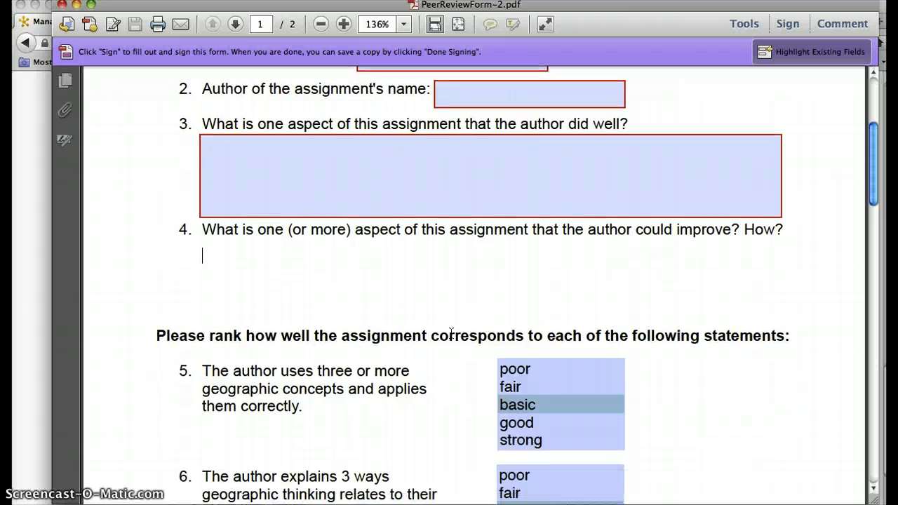
scroll(452, 333, down, 1)
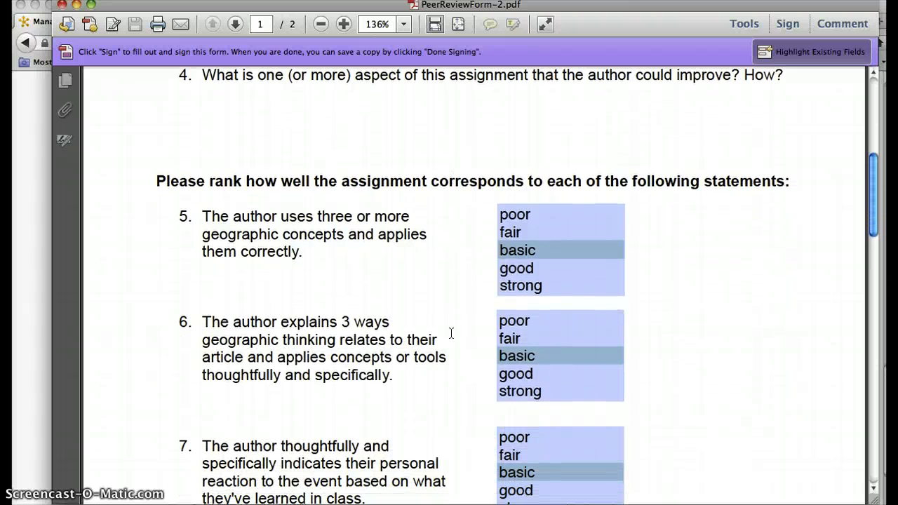
scroll(451, 333, down, 2)
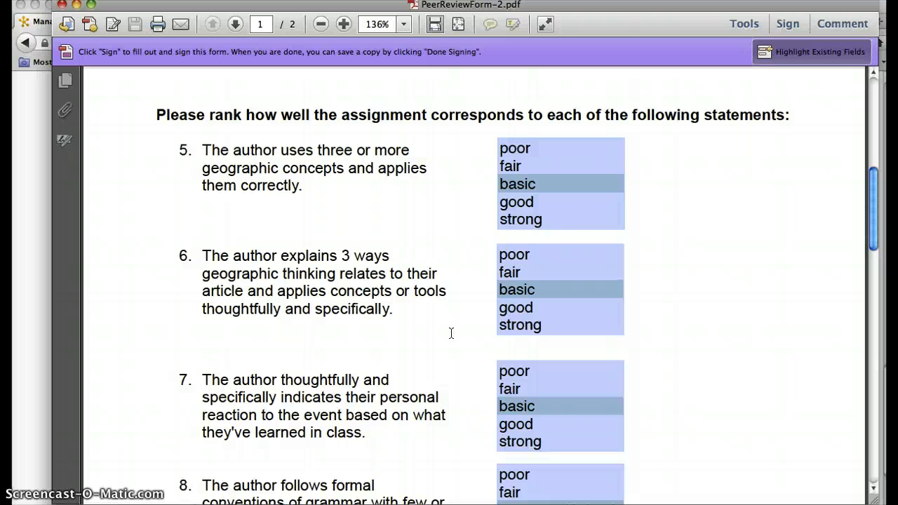
click(520, 148)
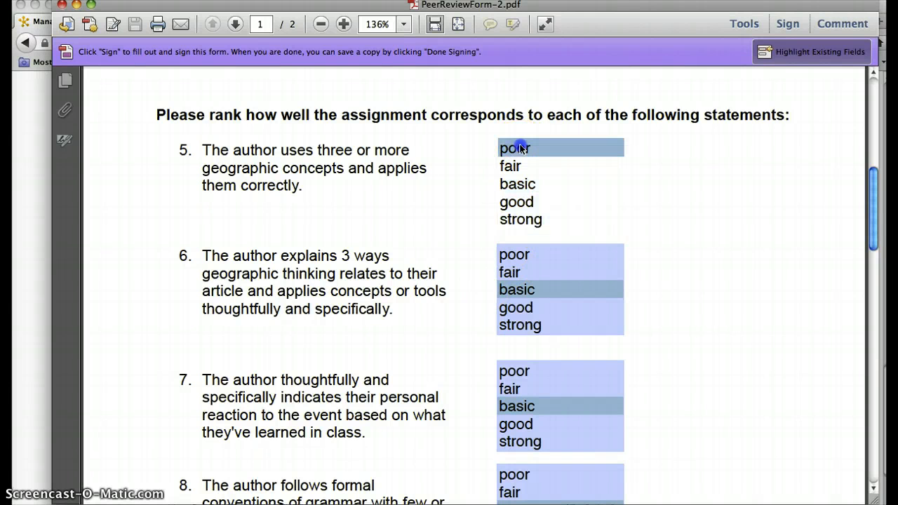
click(531, 185)
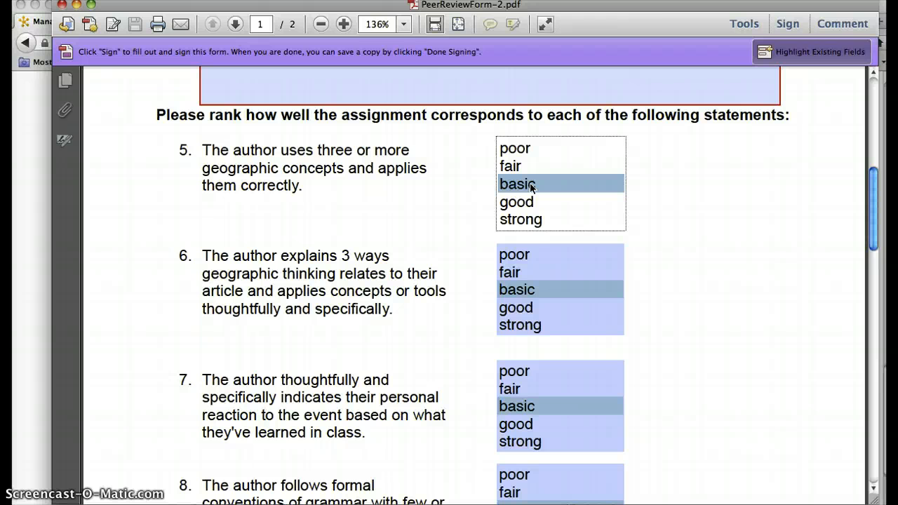
click(539, 222)
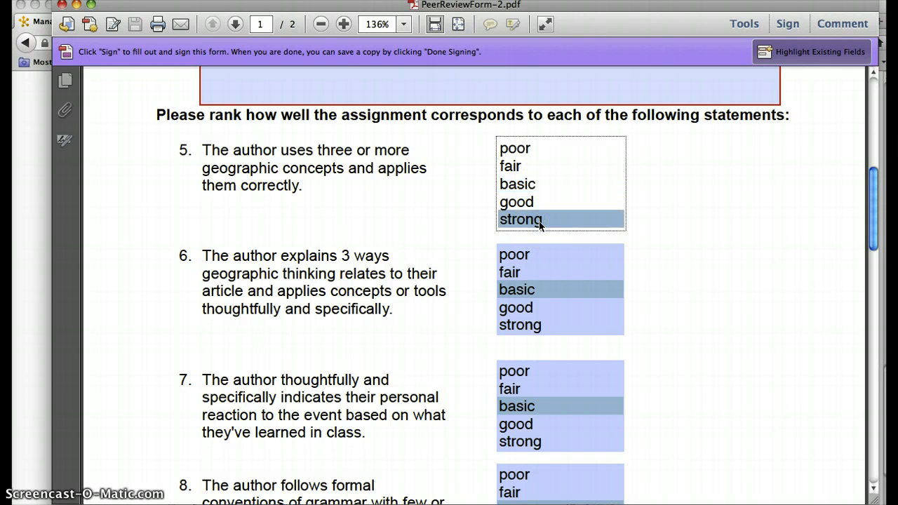
- Look through the remaining rating questions up to the additional comments space at the end of the form
scroll(726, 225, down, 3)
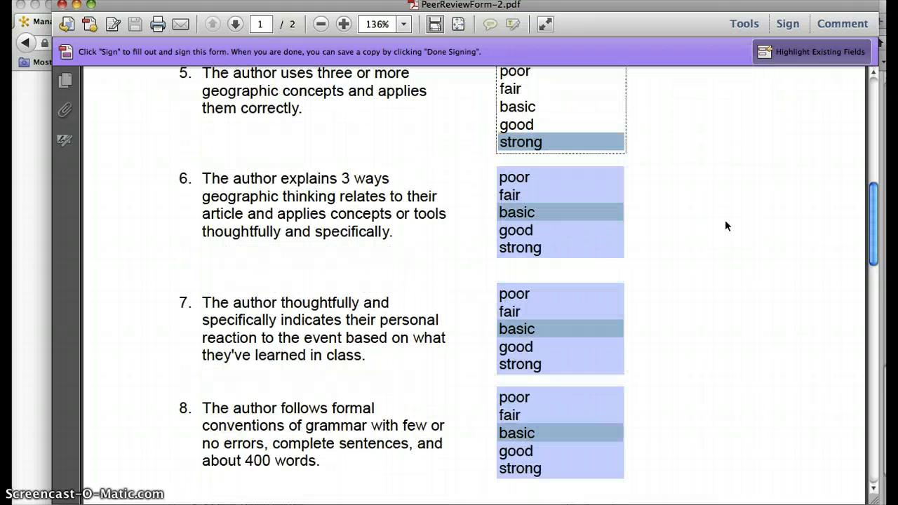
scroll(725, 221, down, 8)
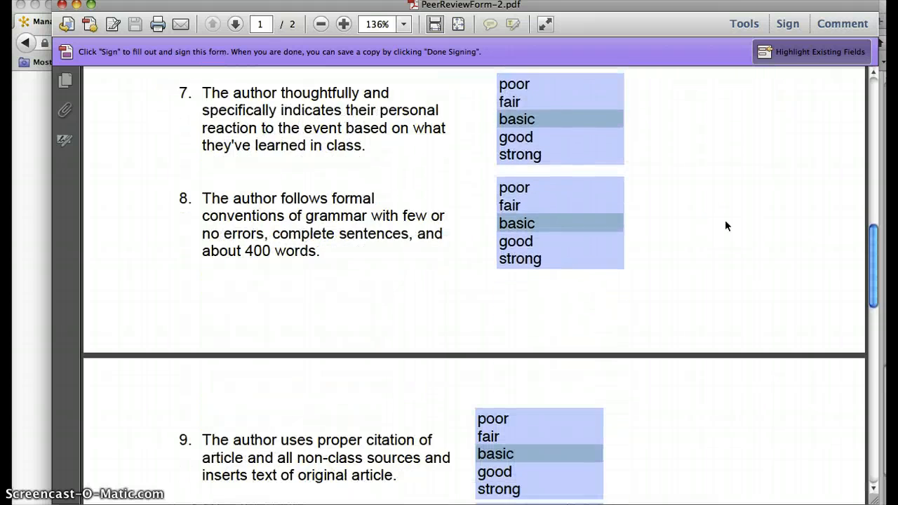
scroll(725, 226, down, 10)
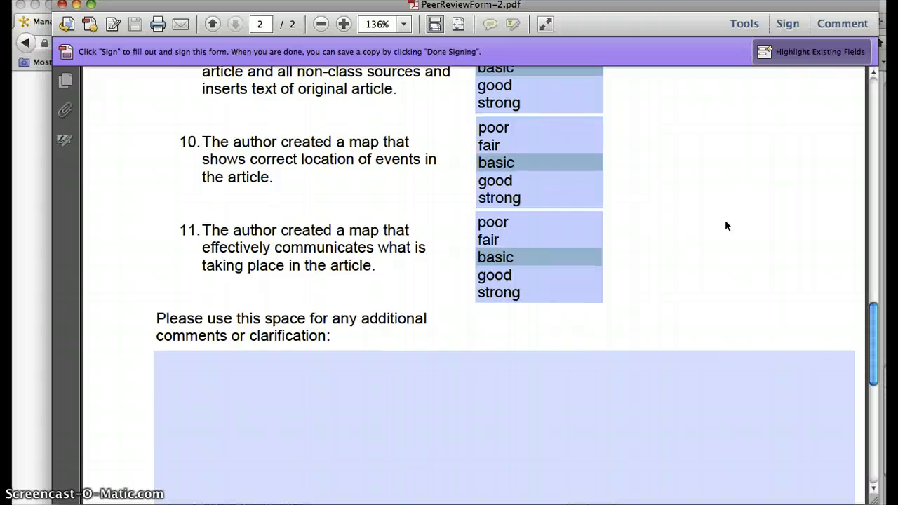
scroll(726, 225, down, 4)
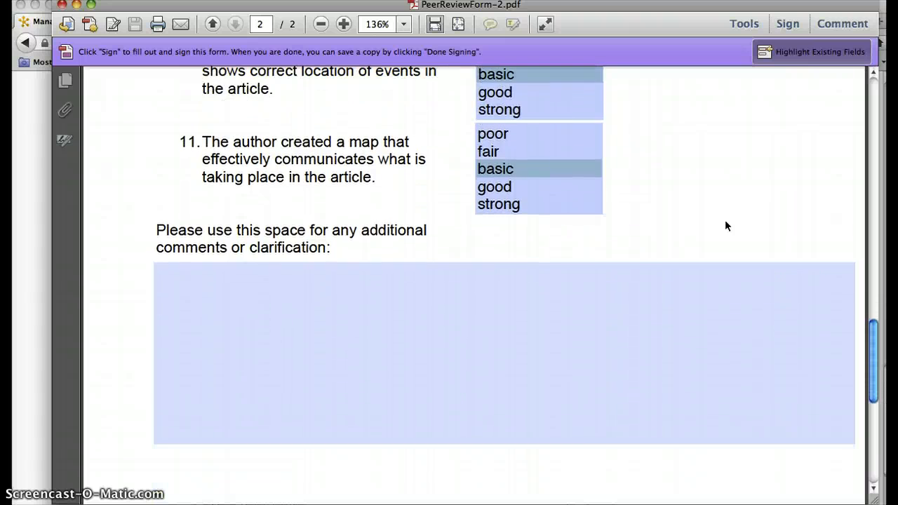
scroll(724, 225, down, 3)
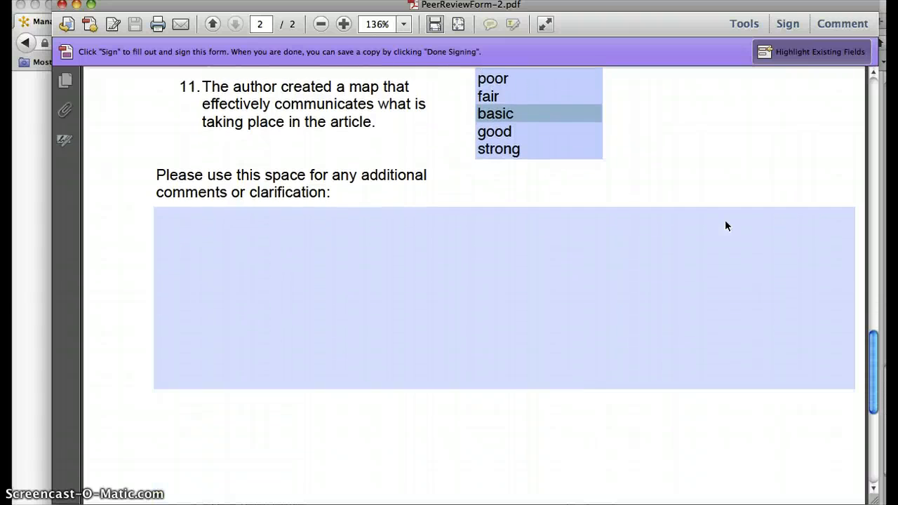
click(462, 285)
click(257, 141)
- Try saving the form as accessible text on the Desktop, naming the file with the person's first name followed by Review1
click(154, 0)
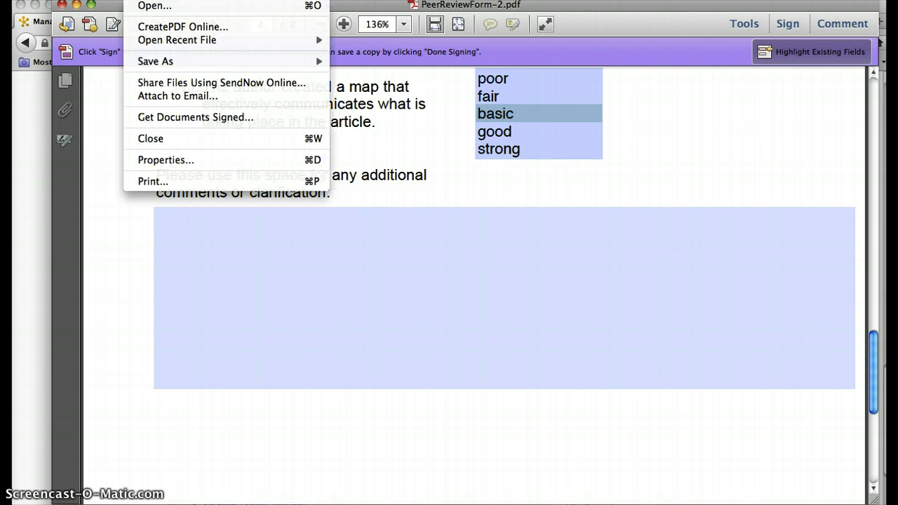
click(153, 62)
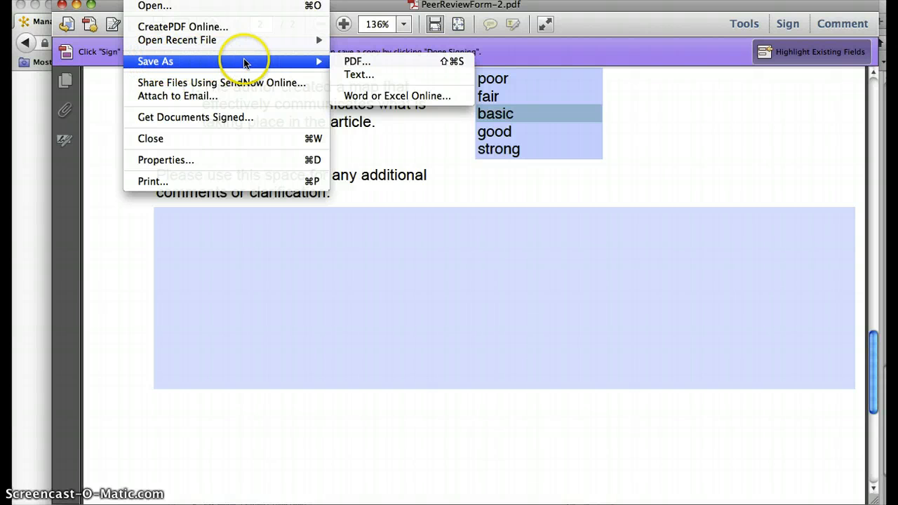
click(348, 79)
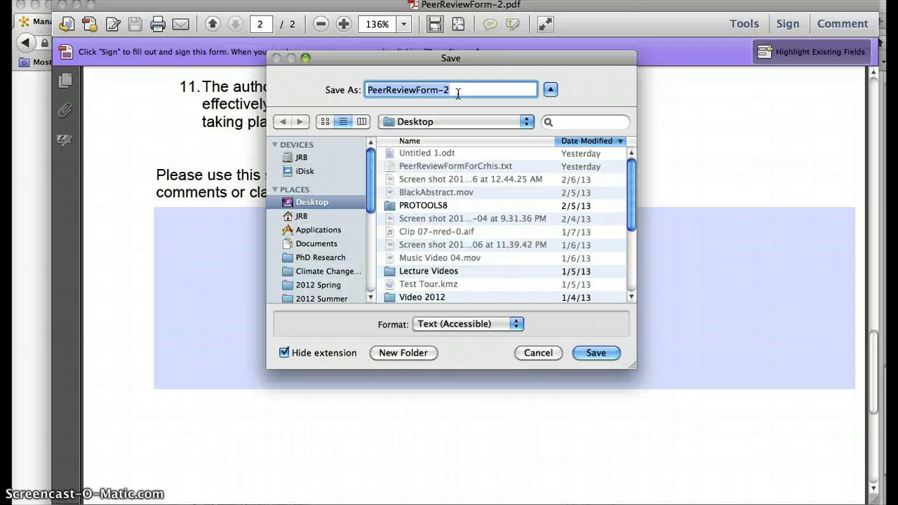
text(Chris)
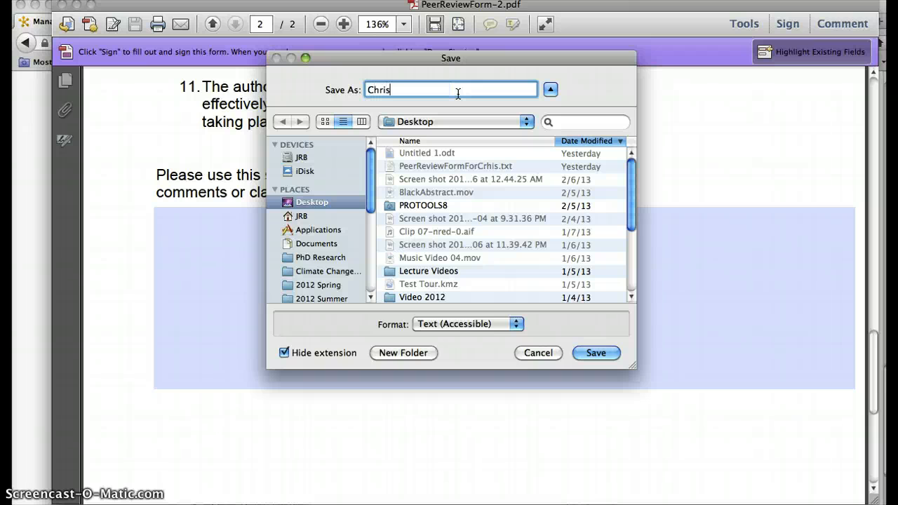
text(Review)
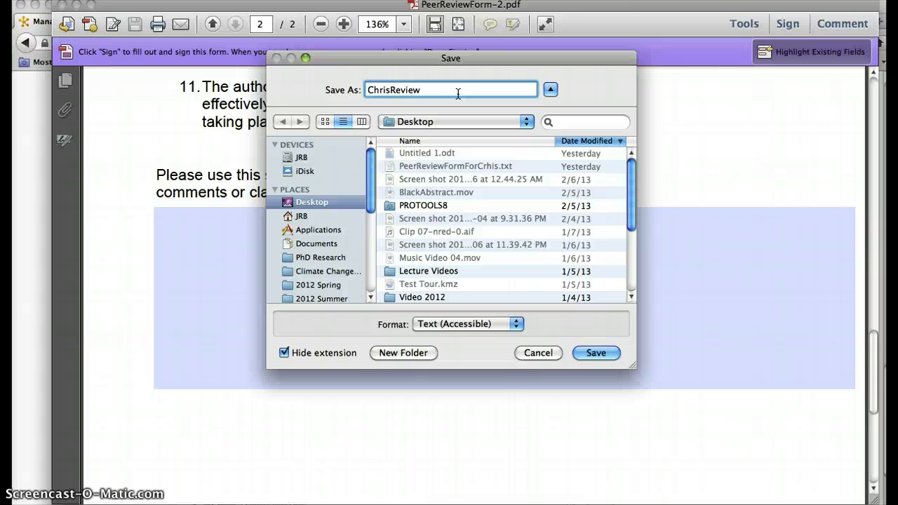
text(1)
click(531, 353)
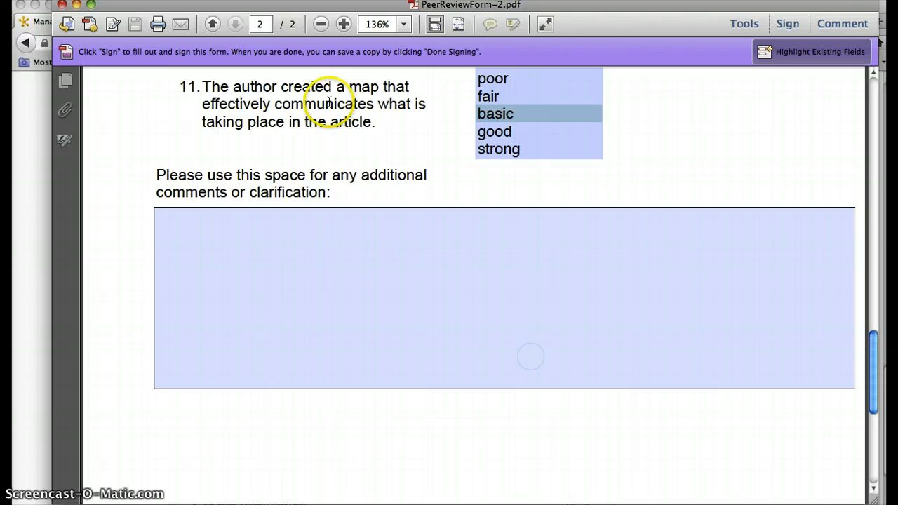
- Go back to the beginning of the peer review form and revisit its introduction and first questions
click(871, 122)
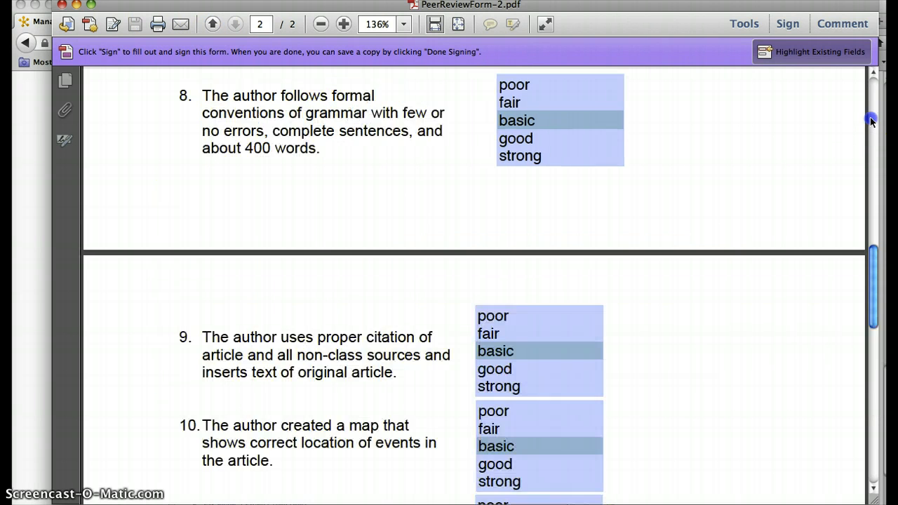
click(871, 122)
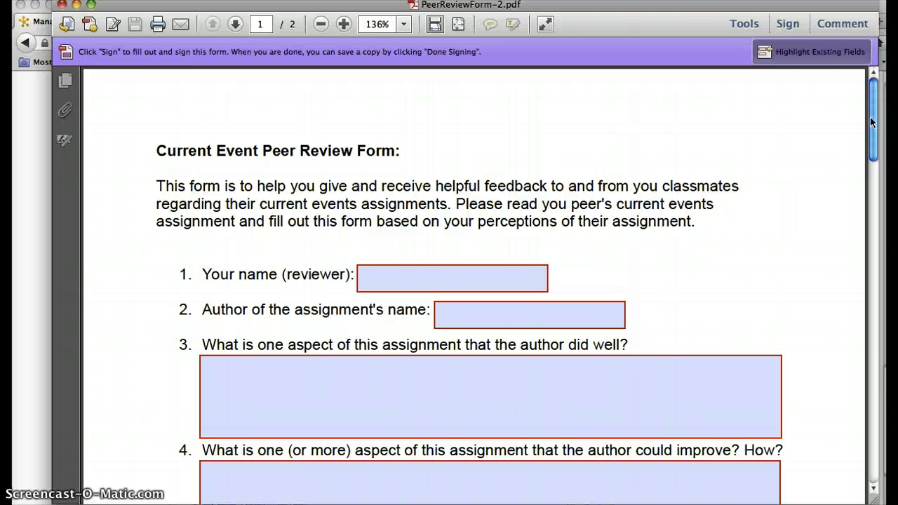
click(292, 481)
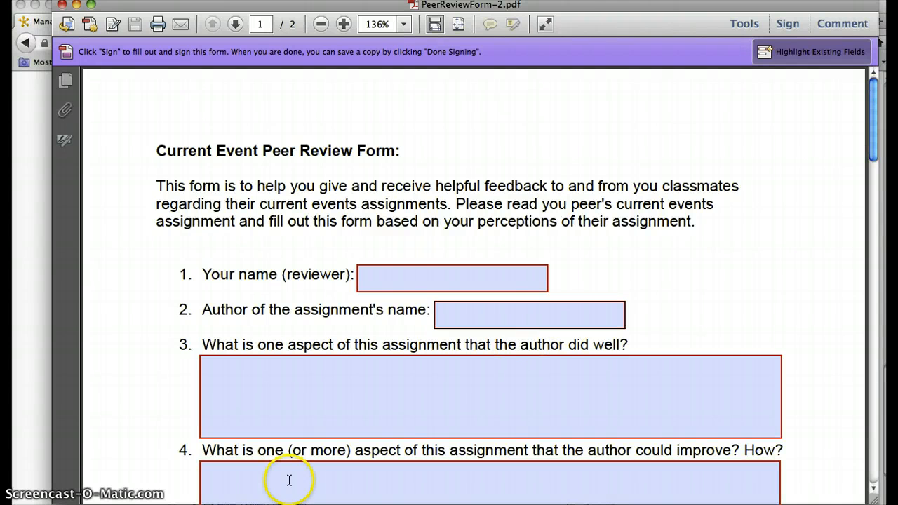